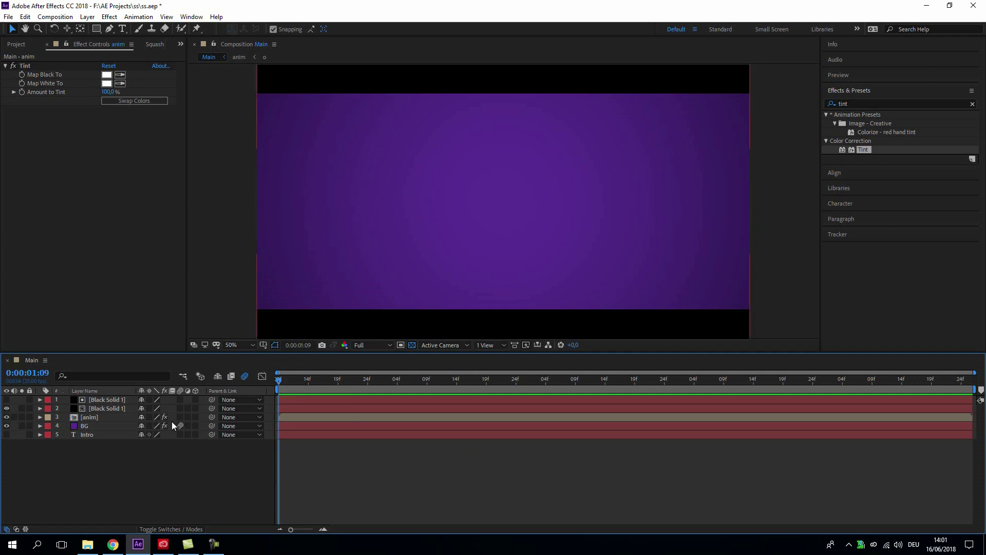
Preview the current intro animation in the Main composition.
key("space")
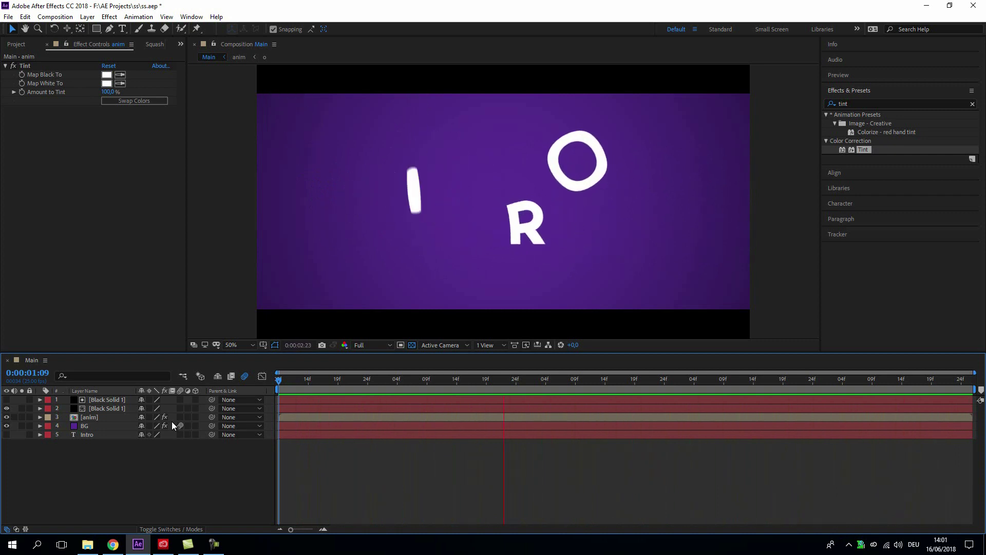
key("space")
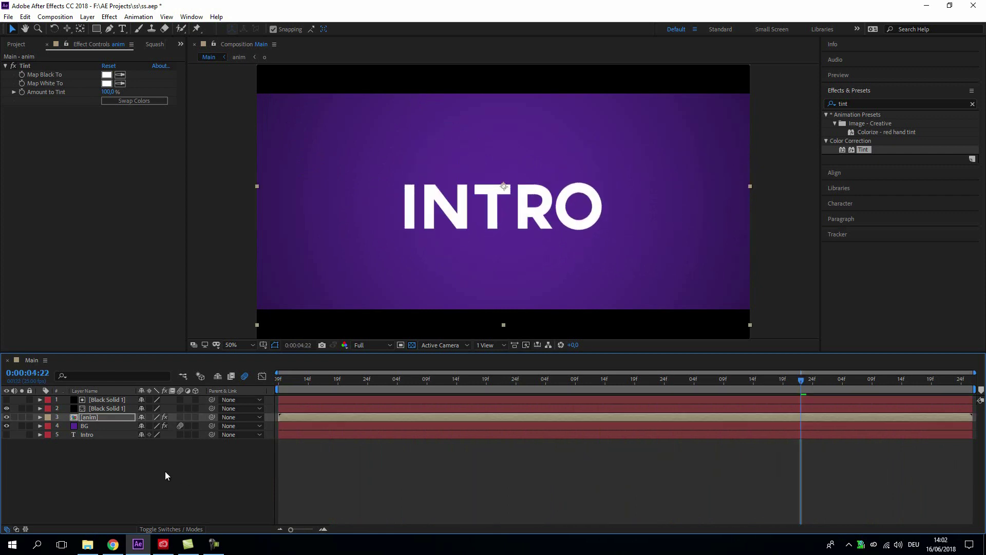
left_click(128, 467)
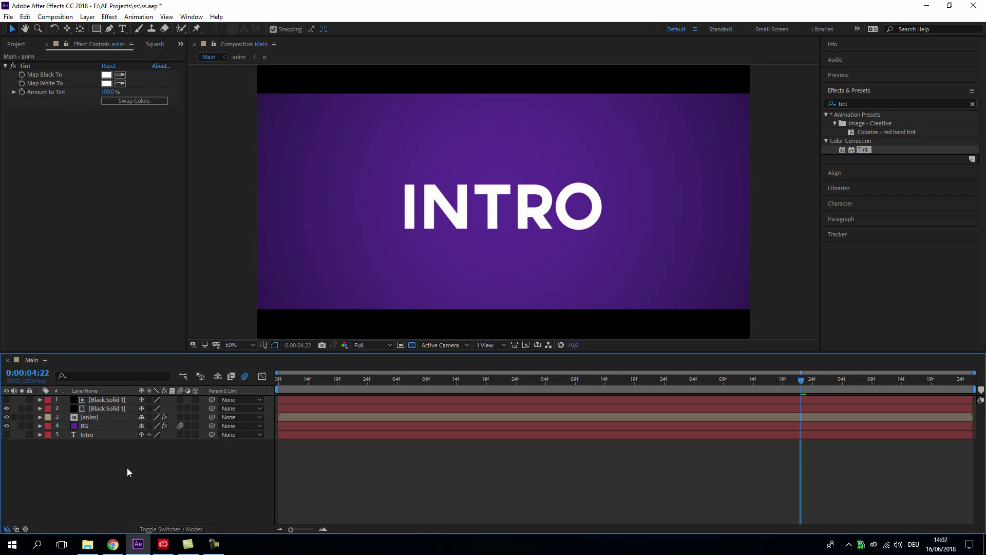
Duplicate the anim layer and rename the lower copy as reflection.
left_click(96, 418)
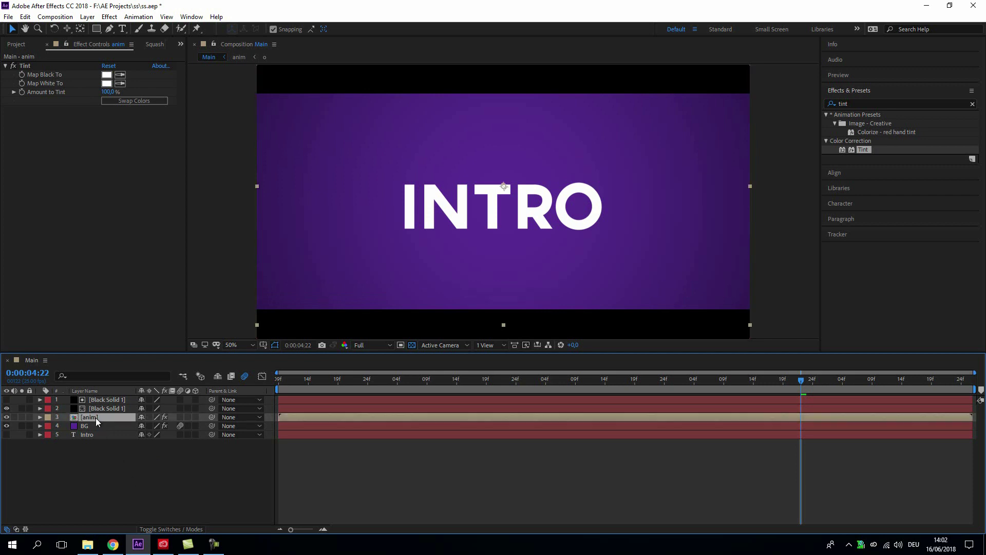
key("ctrl+d")
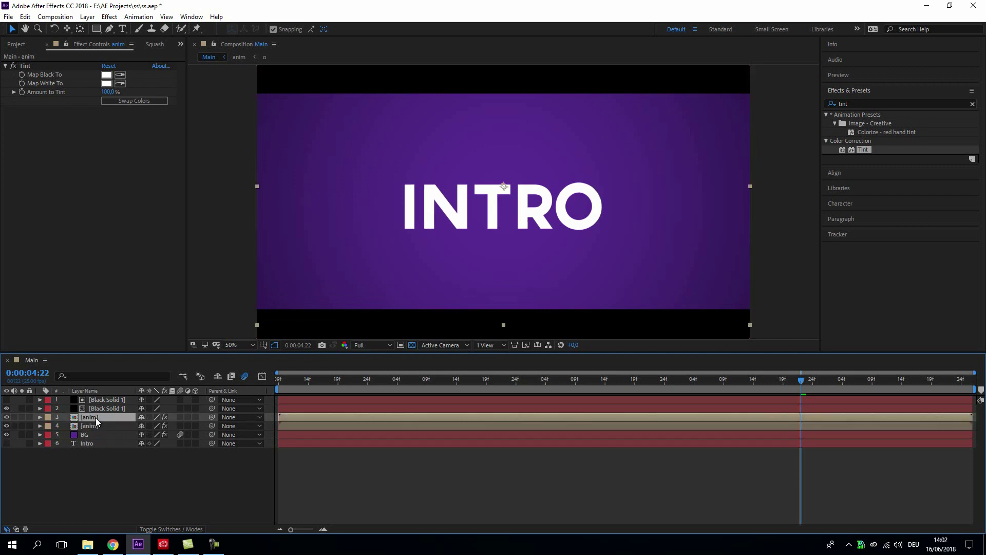
left_click(99, 427)
key("Return")
type("reflection")
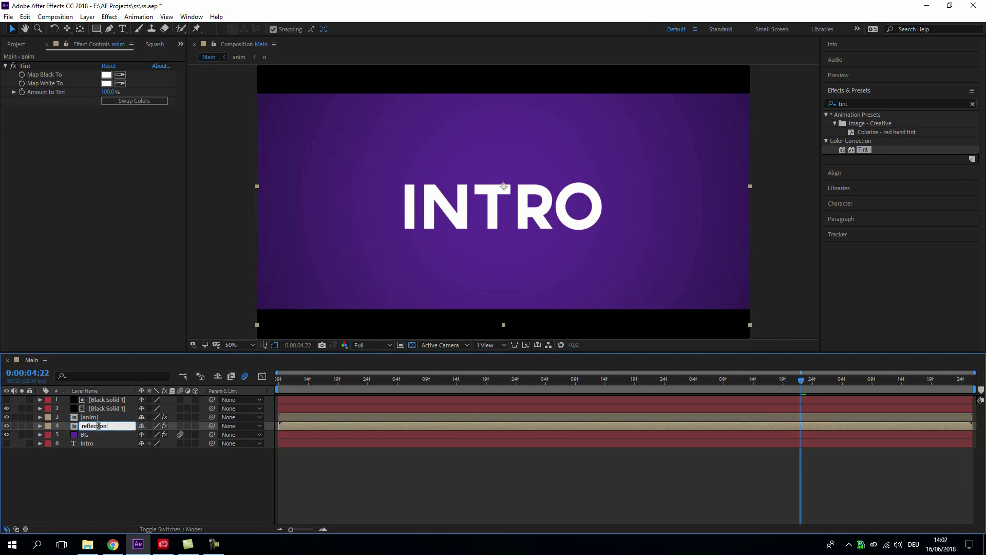
key("Return")
left_click(157, 479)
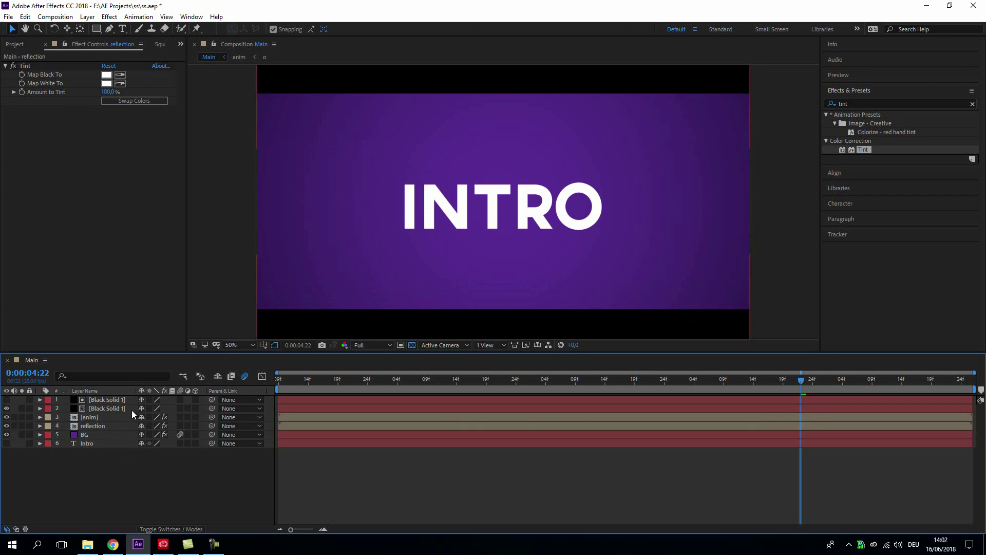
Flip the reflection layer vertically by pulling its upper edge down past its lower edge.
left_click(106, 425)
scroll(513, 211, "down", 2)
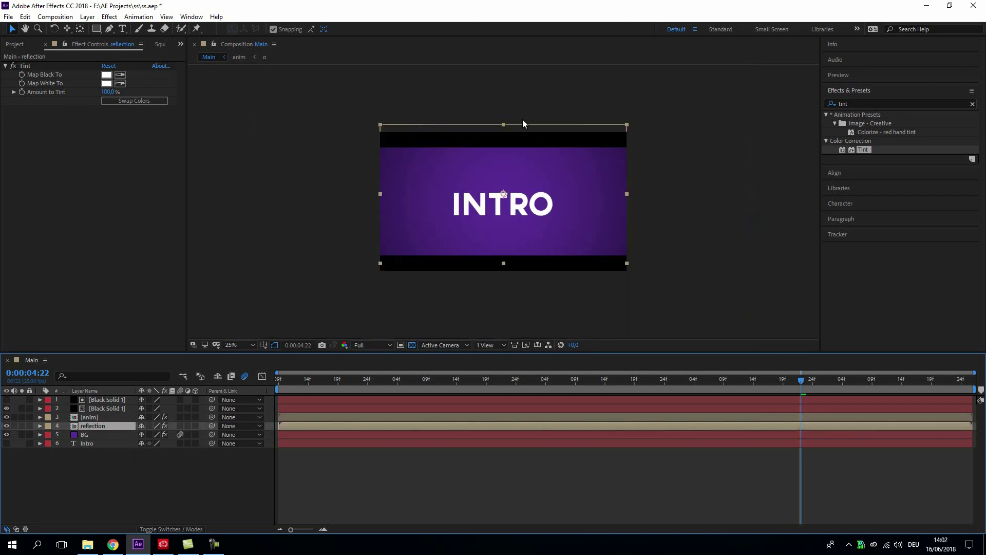
left_click_drag(502, 126, 518, 325)
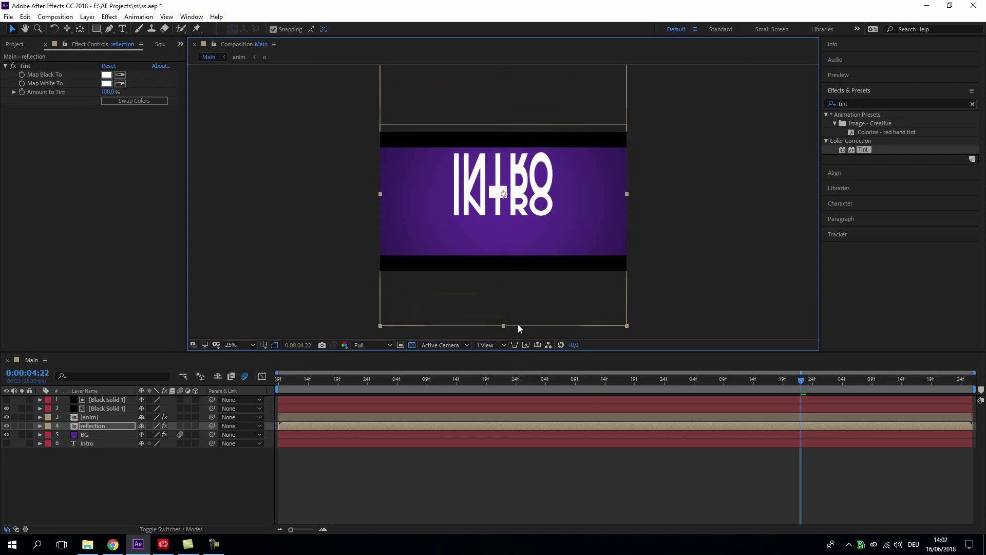
Move the flipped reflection layer down until its letters start just below the baseline of the INTRO text.
key("shift+Down")
key("shift+Down")
key("shift+Down")
key("shift+Down")
key("shift+Down")
key("shift+Down")
key("shift+Down")
key("shift+Down")
key("shift+Down")
key("shift+Down")
key("shift+Down")
key("shift+Down")
key("shift+Down")
key("shift+Down")
key("Up")
key("Up")
key("Up")
key("Up")
key("Up")
key("Up")
key("Up")
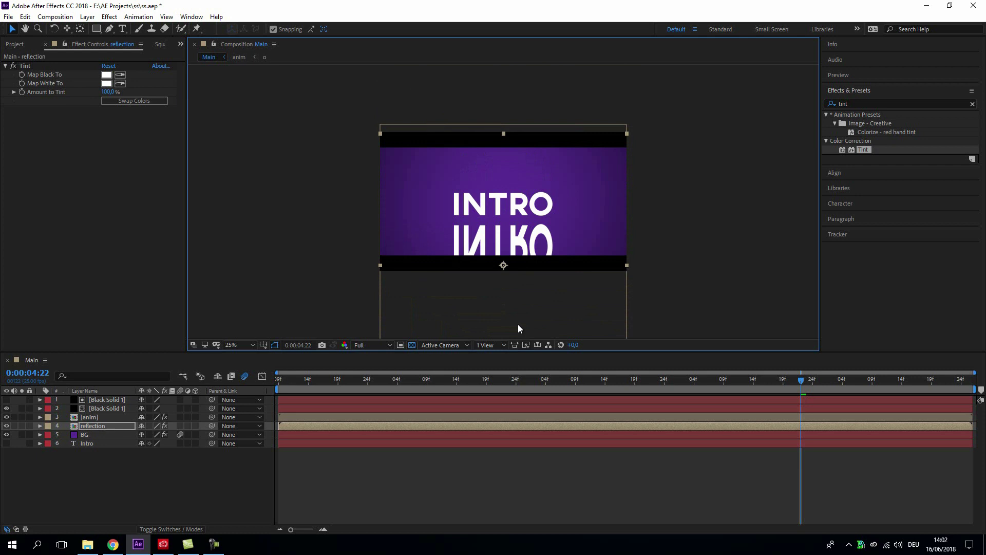
key("slash")
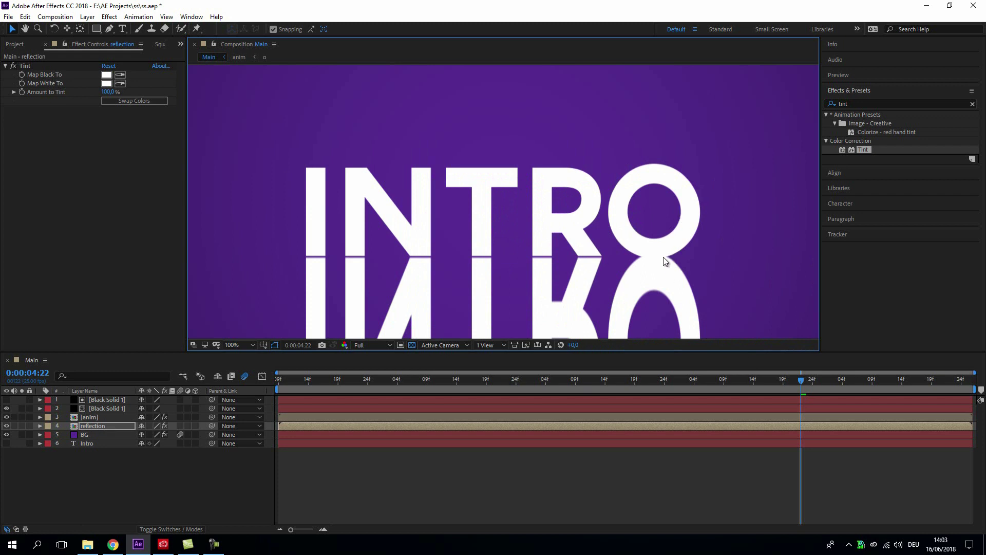
left_click(114, 486)
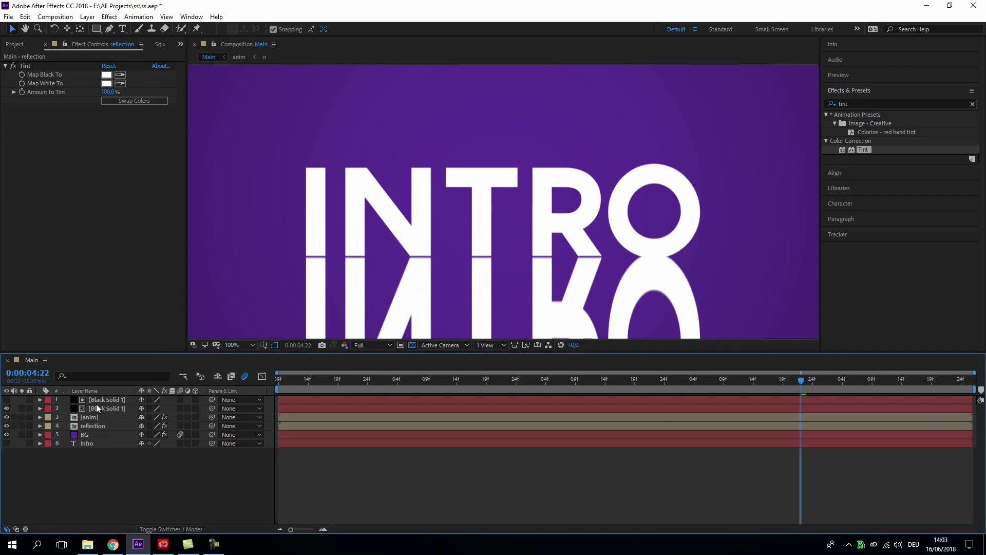
Open the anim composition, show the rulers and place a horizontal guide along the baseline of the straight letters.
double_click(97, 417)
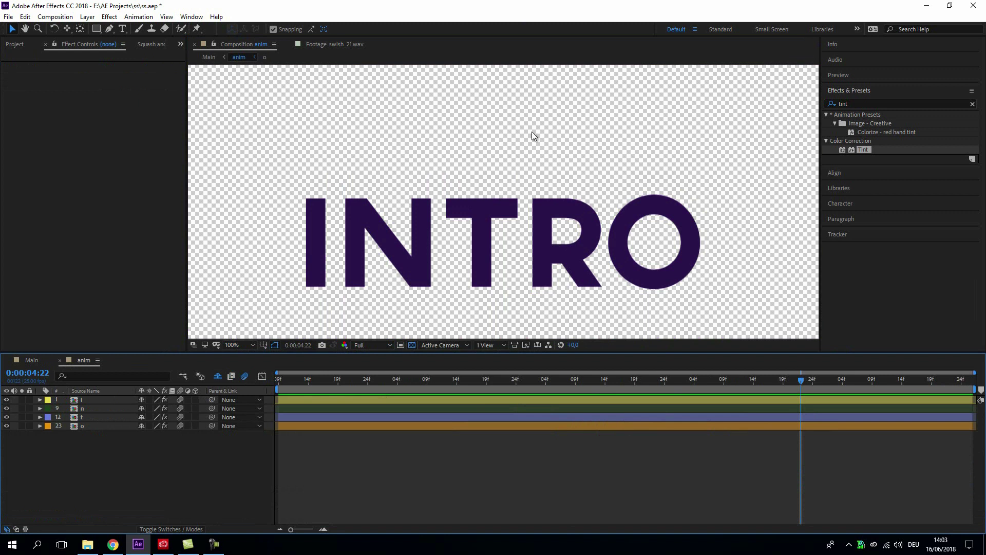
key("ctrl+r")
left_click_drag(536, 67, 555, 19)
scroll(610, 293, "up", 2)
key("space")
left_click_drag(684, 209, 554, 131)
key("v")
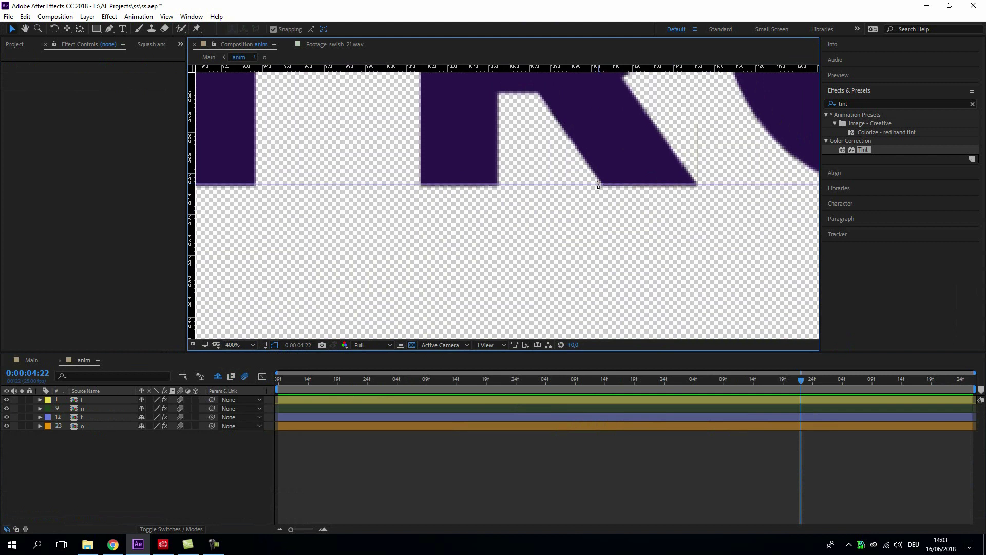
key("space")
left_click_drag(735, 218, 327, 236)
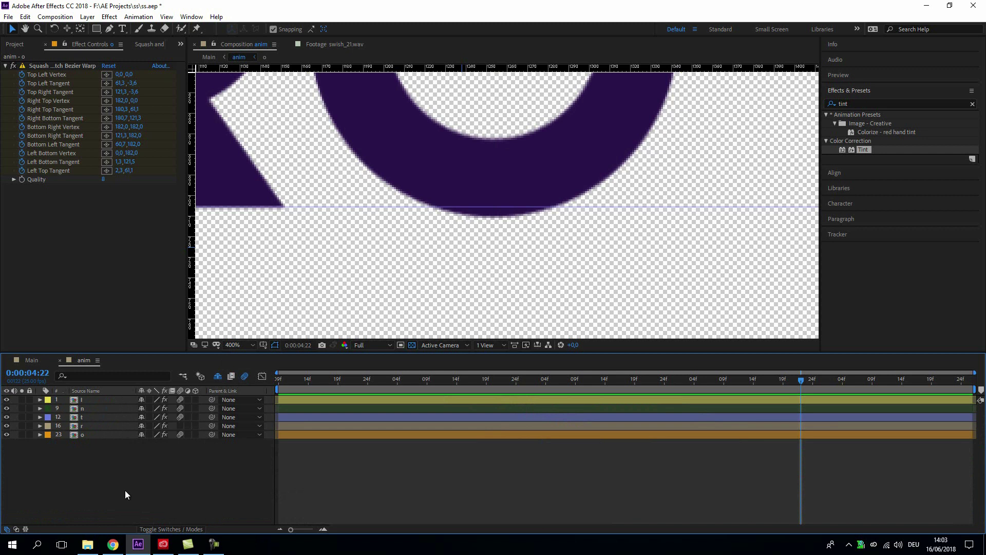
Add a null object to the anim composition and parent the o layer to it.
key("ctrl+alt+shift+y")
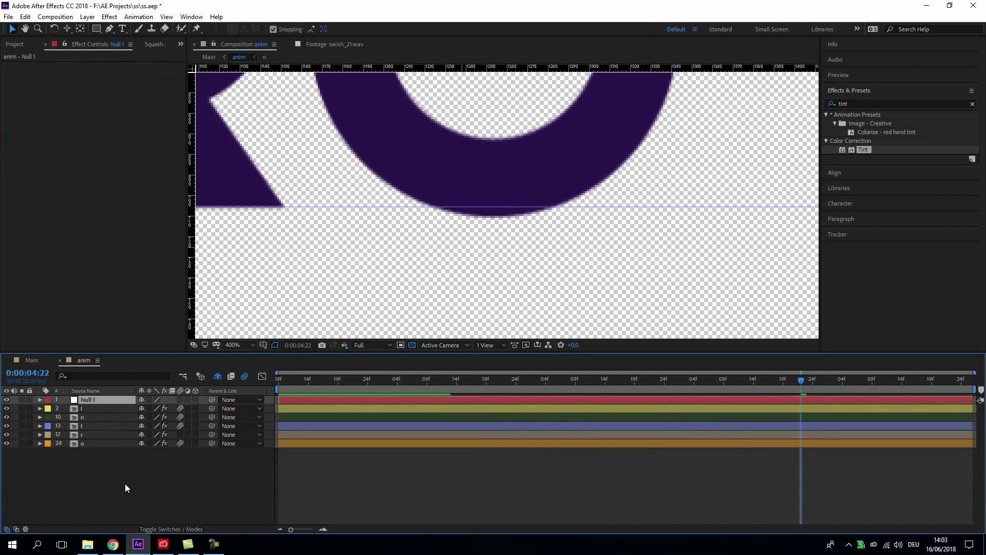
left_click(88, 16)
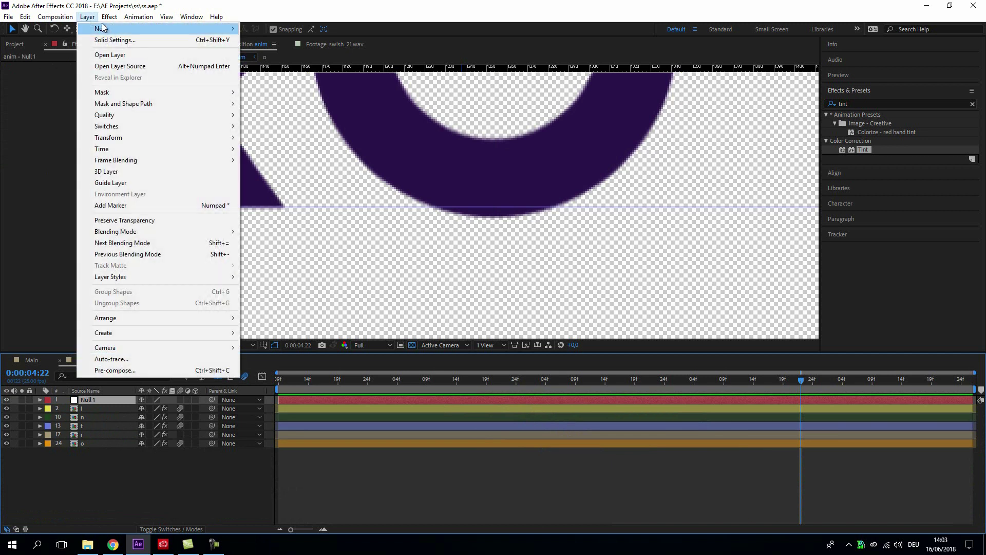
mouse_move(103, 29)
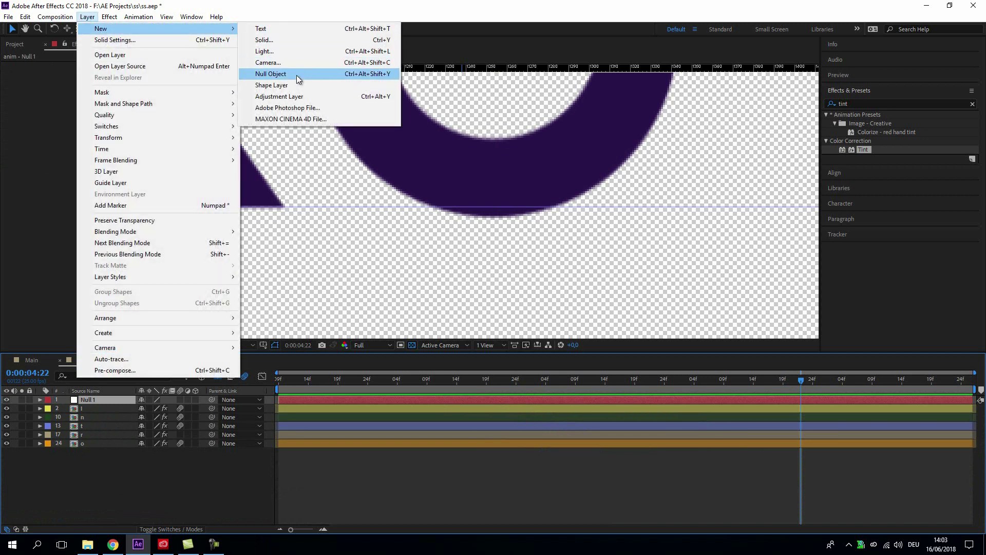
left_click(92, 479)
left_click(85, 442)
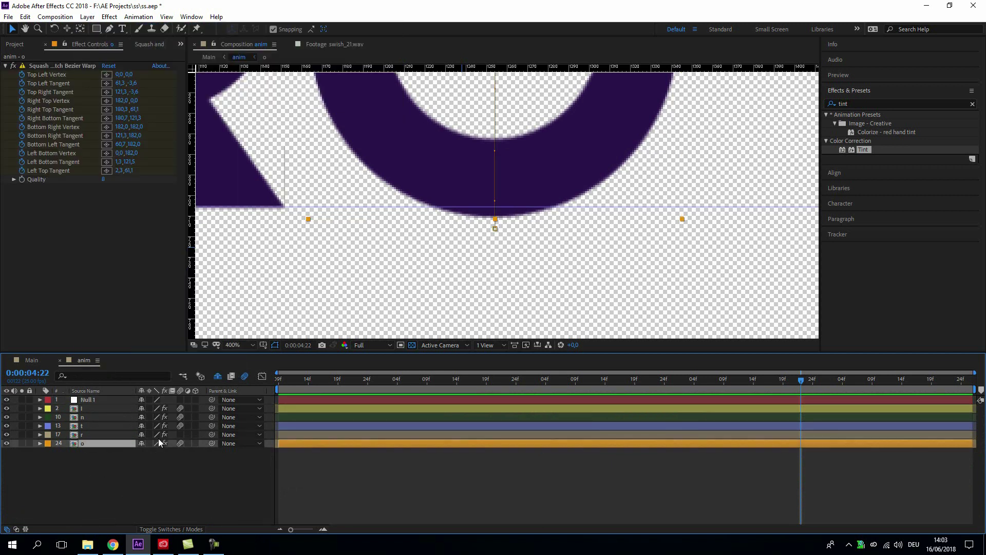
left_click_drag(212, 443, 113, 400)
left_click(113, 457)
Nudge the null object up so the bottom of the letter O aligns with the baseline guide.
left_click(91, 399)
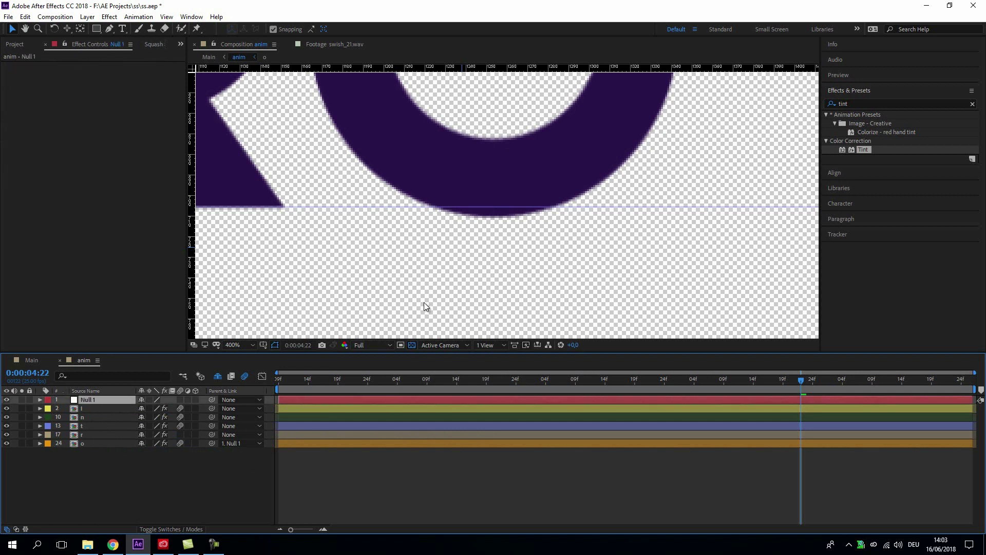
scroll(424, 302, "down", 2)
key("Up")
key("Up")
key("Up")
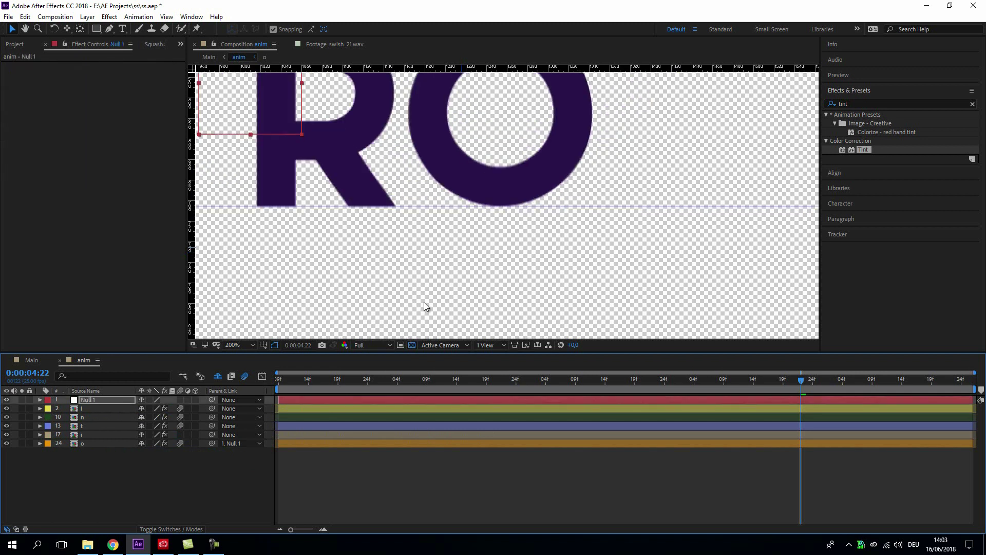
key("Up")
key("Up")
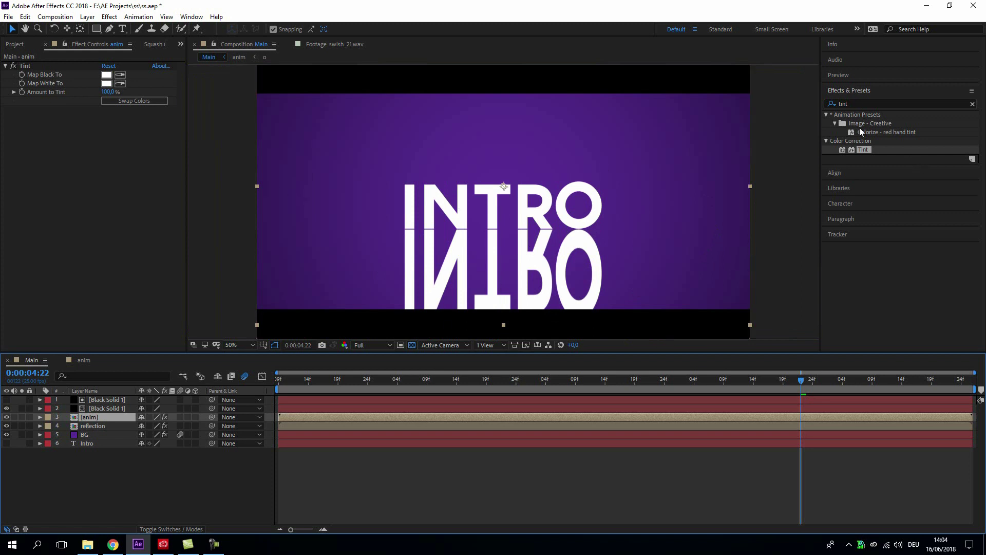
Apply Gaussian Blur to the reflection layer in the Main composition with a blurriness of 12.
left_click(855, 104)
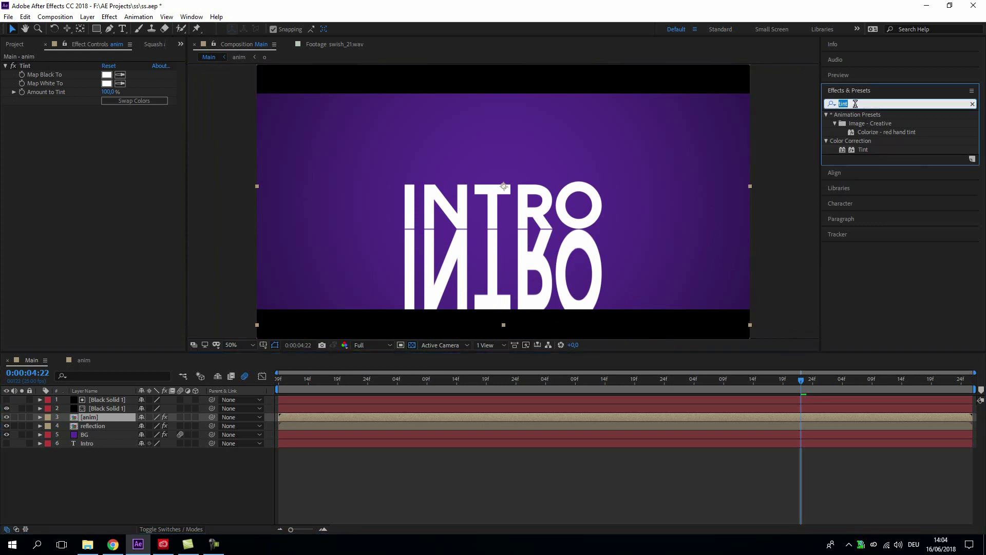
type("gauss")
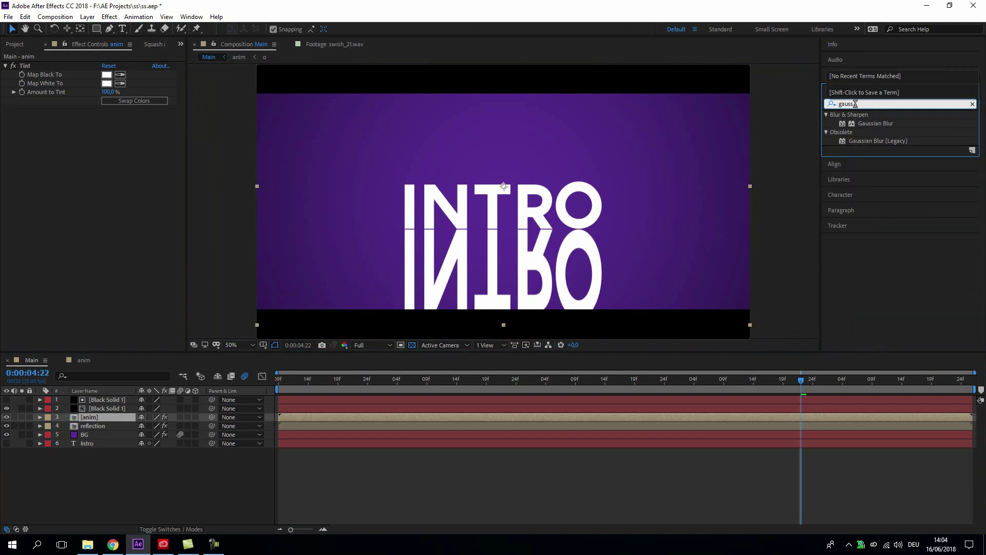
left_click_drag(875, 128, 121, 145)
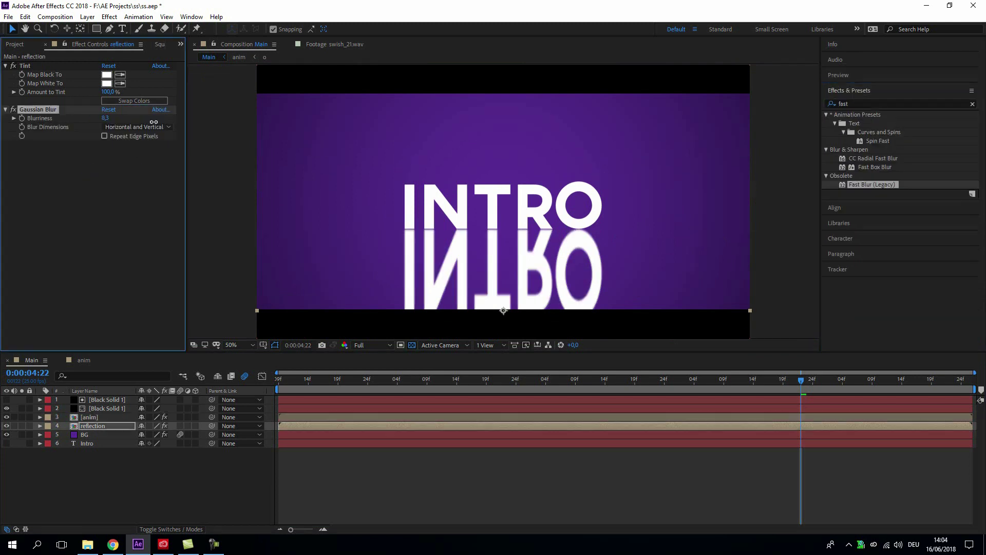
left_click(105, 118)
type("12")
key("Return")
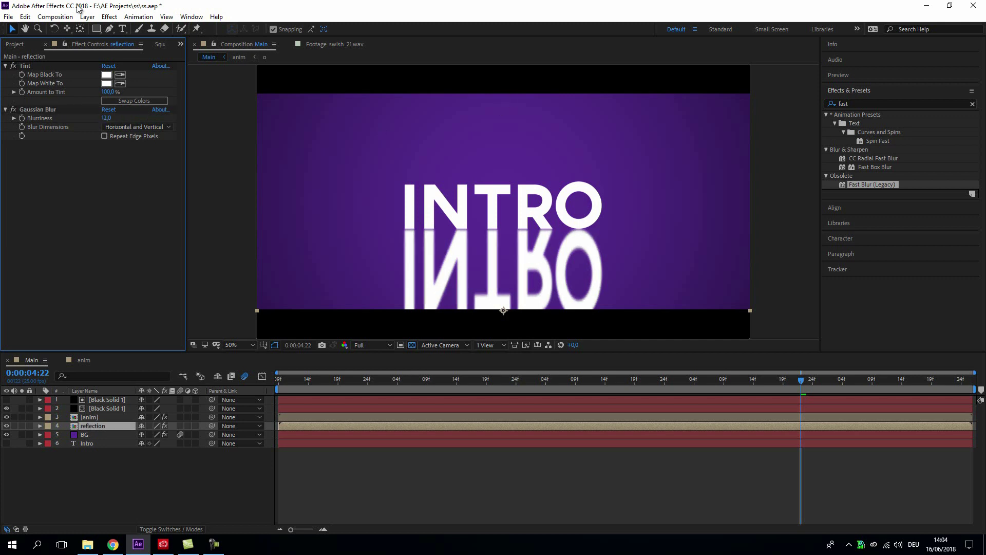
Draw a rectangular mask on the reflection layer that cuts off the far part of the mirrored letters, and feather it about 39 pixels.
left_click(97, 29)
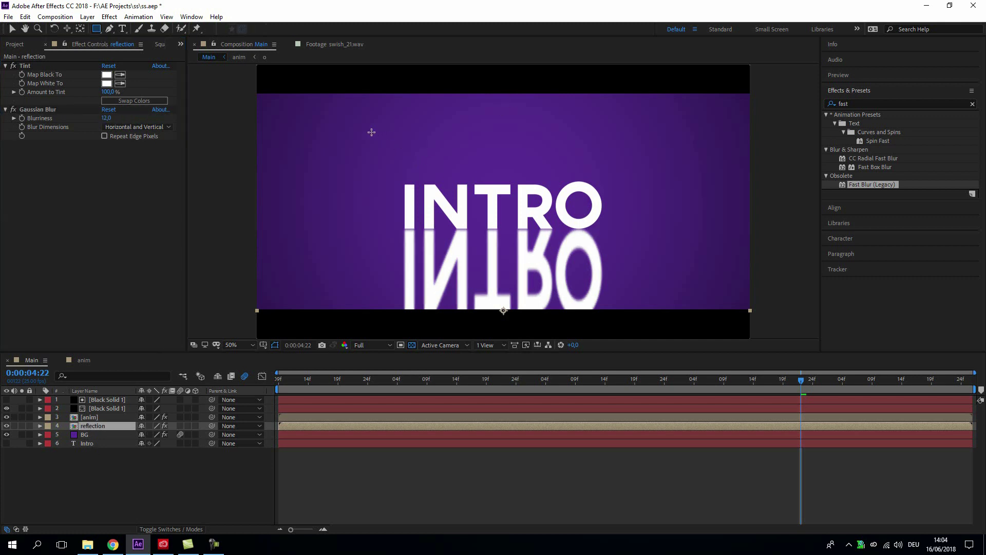
mouse_move(363, 125)
left_mouse_down()
mouse_move(497, 257)
mouse_move(673, 260)
left_mouse_up()
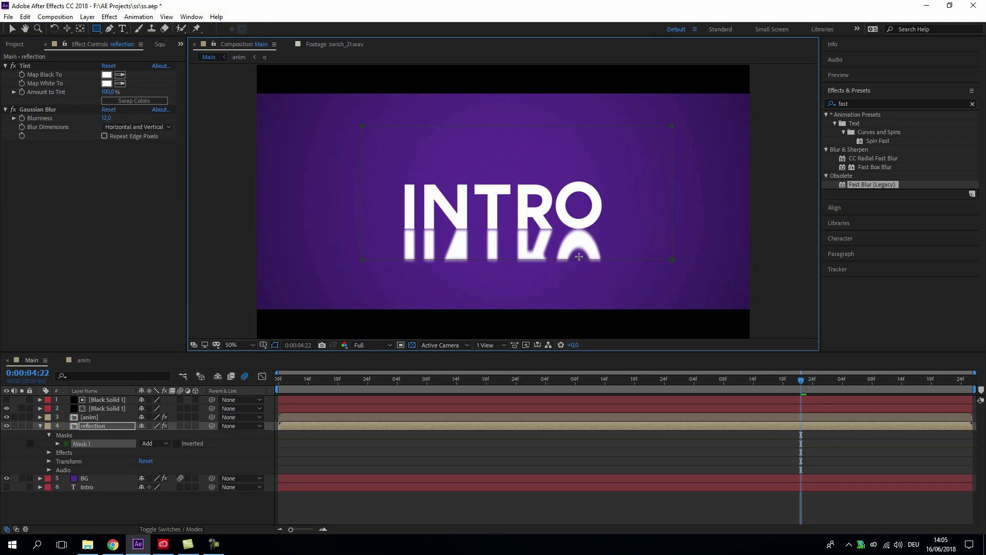
key("f")
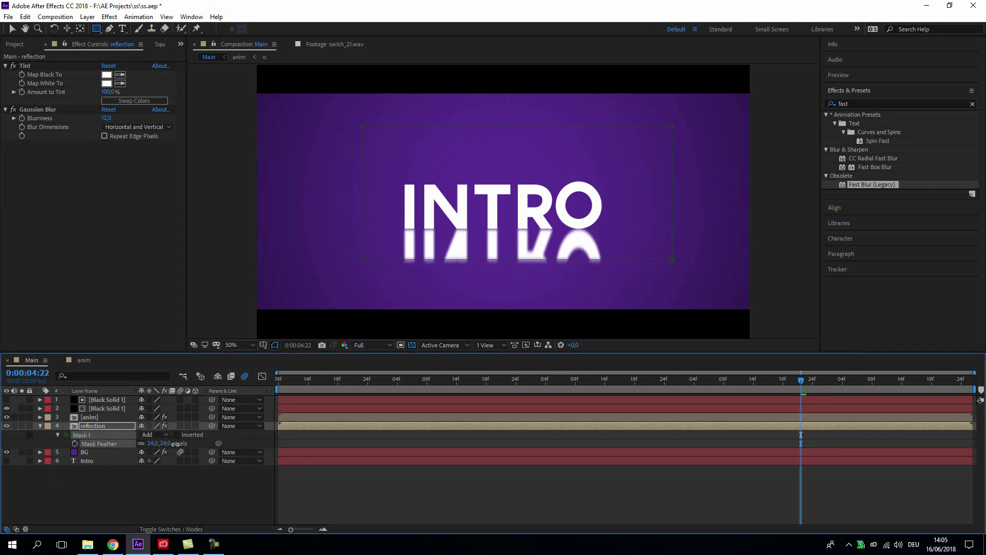
left_click_drag(160, 444, 181, 444)
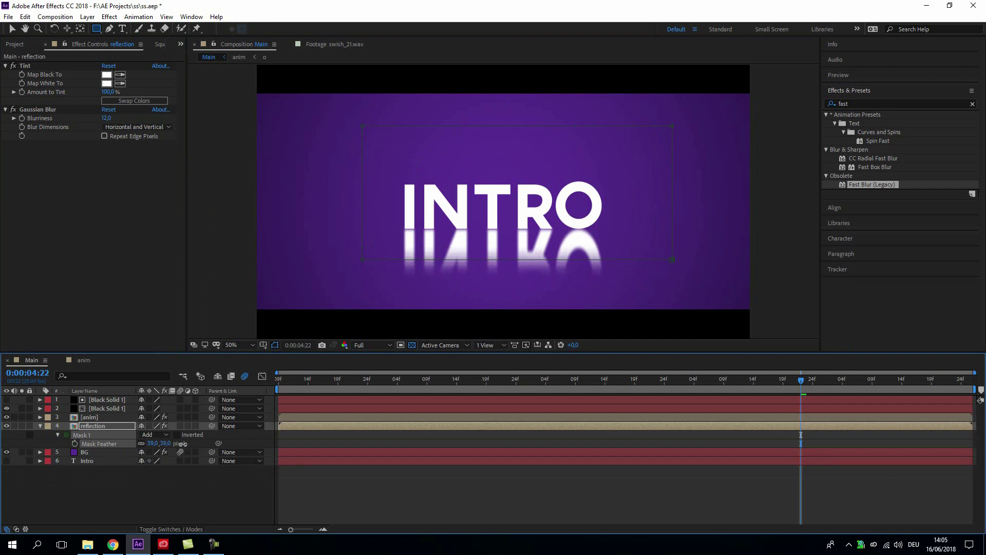
left_click_drag(185, 444, 186, 445)
left_click(118, 479)
Lower the reflection layer's opacity to 32%.
left_click(95, 428)
key("t")
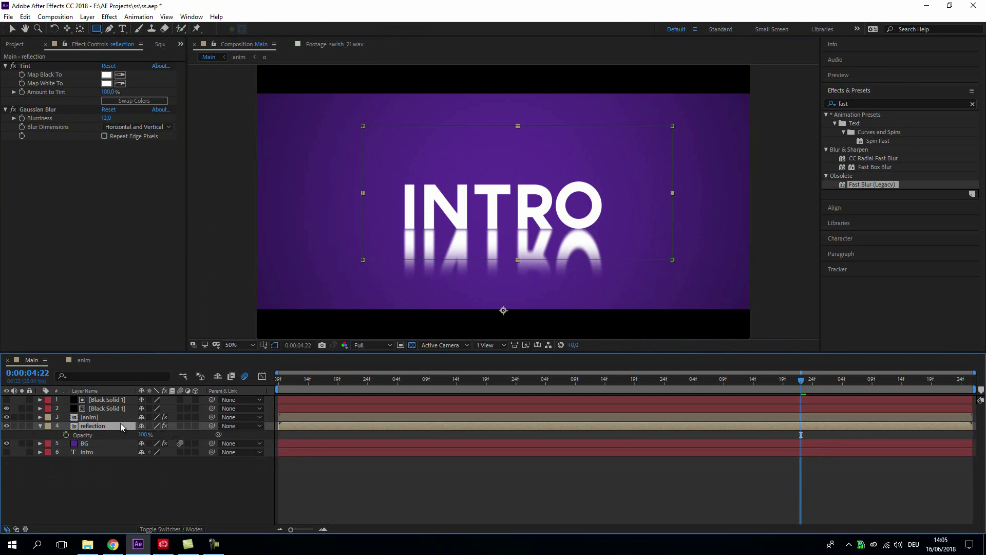
left_click_drag(141, 440, 95, 428)
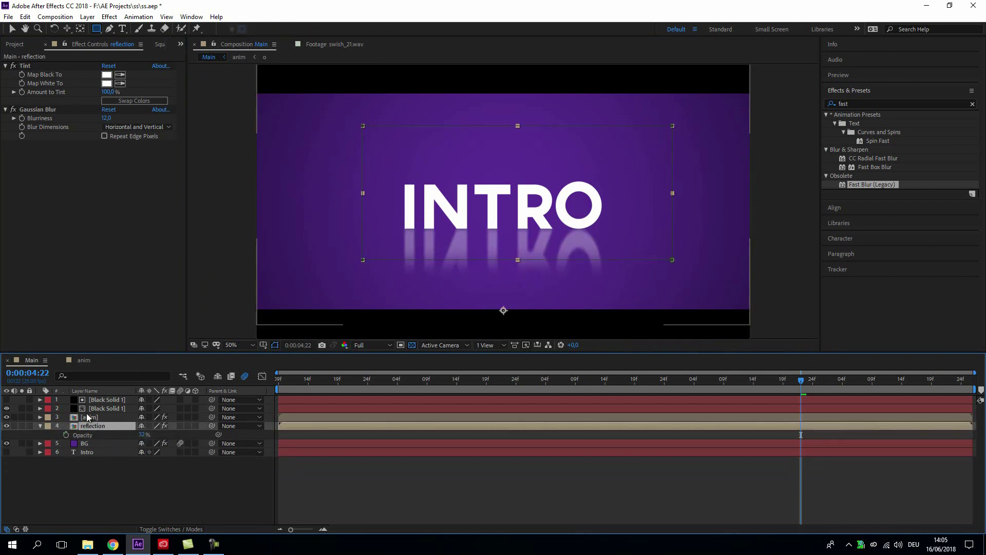
Preview the intro animation with its reflection from the start of the Main composition.
key("Home")
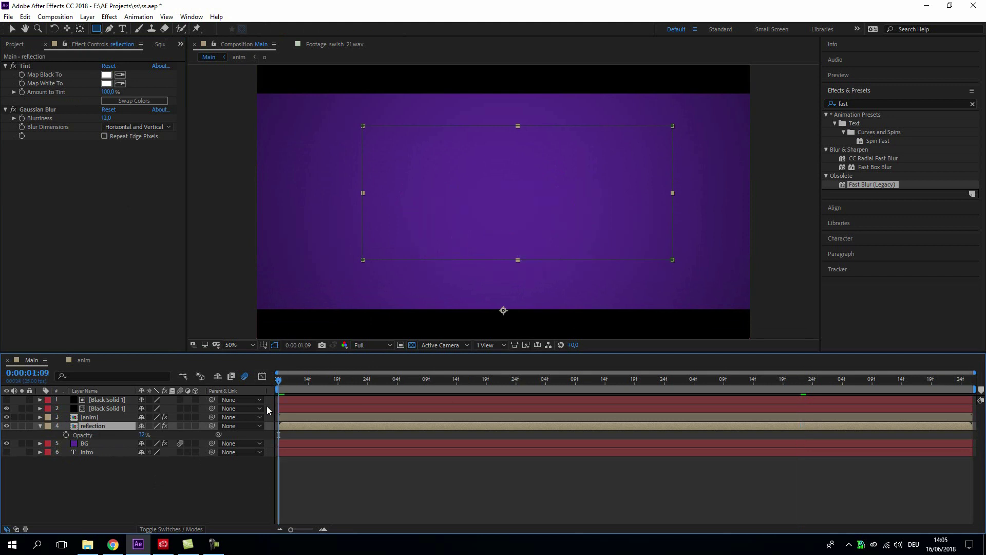
left_click(201, 488)
key("space")
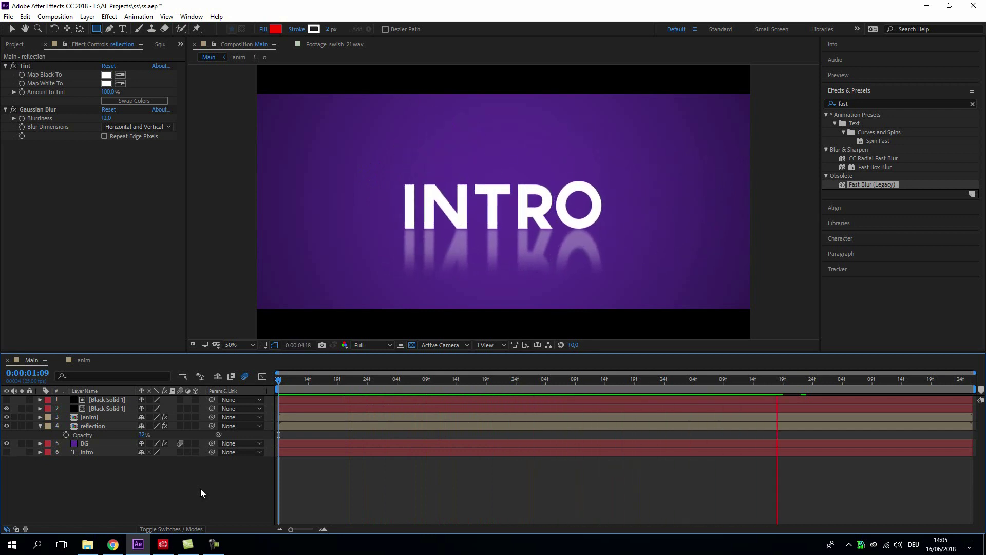
key("space")
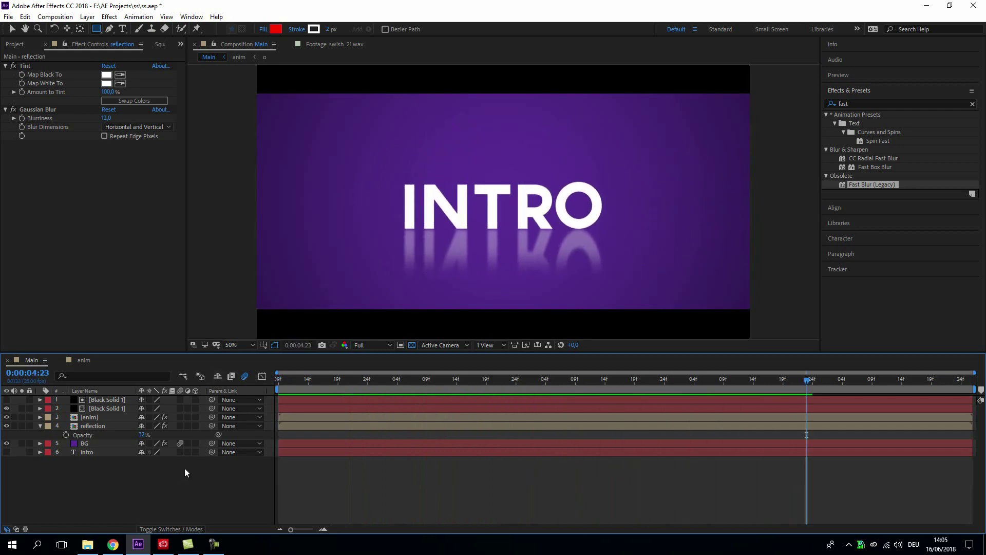
Duplicate the anim layer in the Main composition, hide the reflection layer, and rename the lower anim copy contact shadow.
left_click(87, 420)
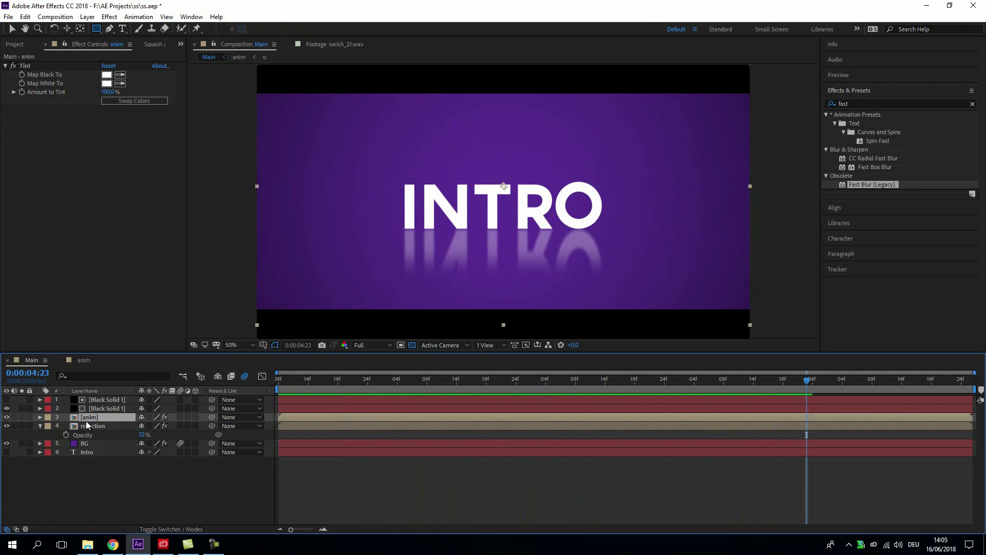
key("ctrl+d")
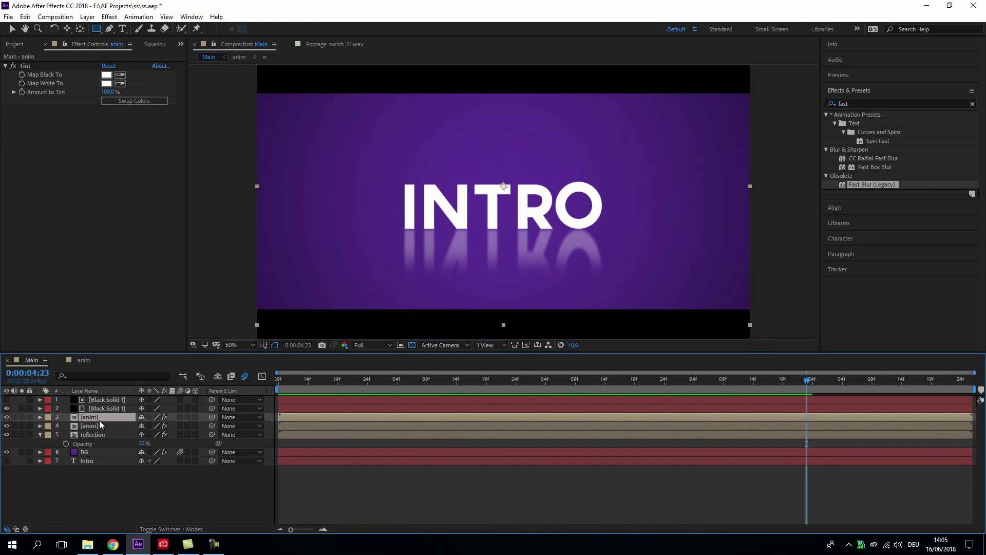
left_click(93, 434)
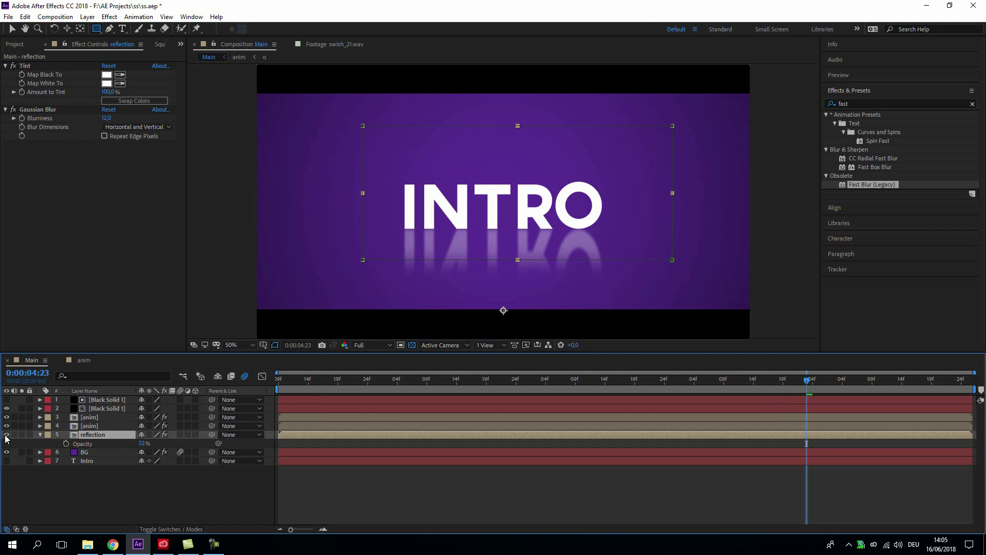
left_click(6, 434)
left_click(100, 428)
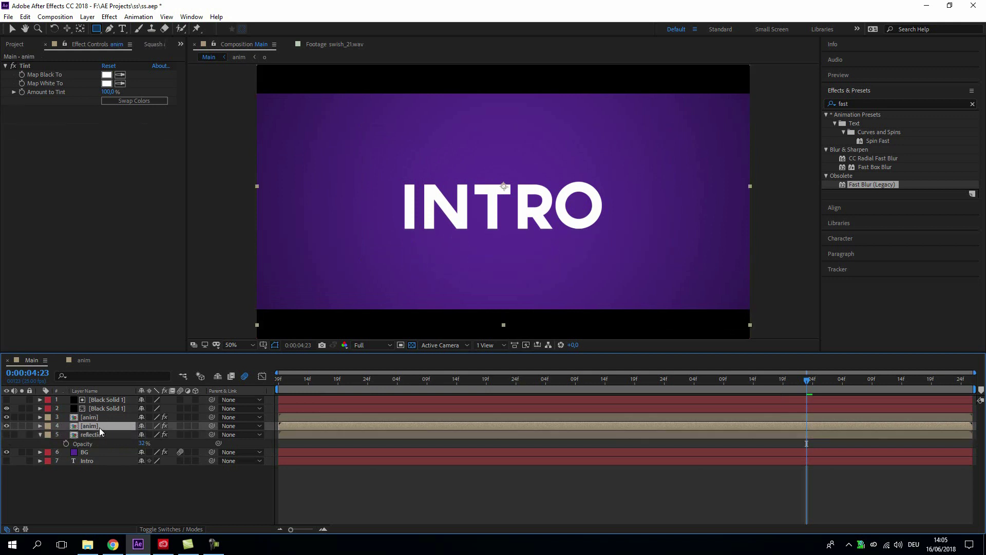
key("Return")
type("contact shadow")
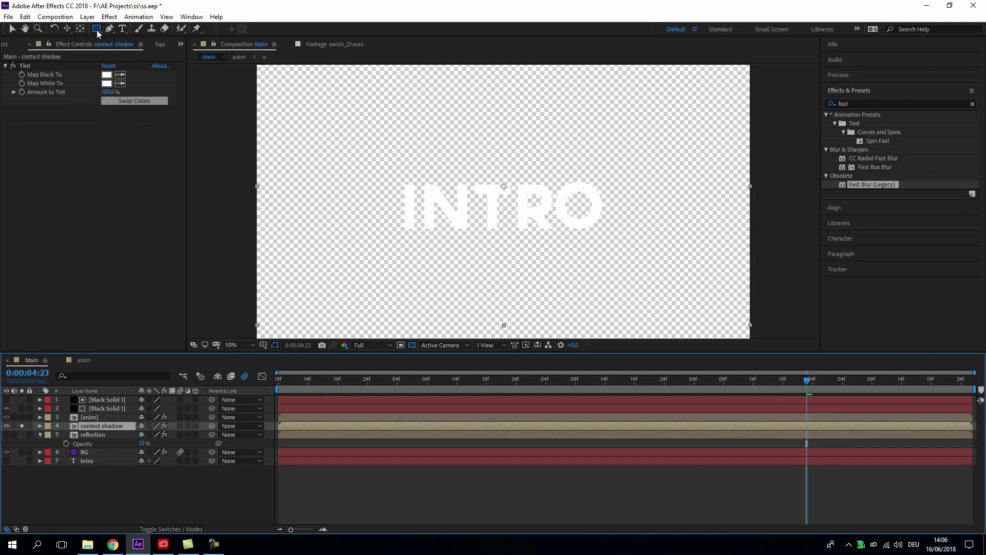
Mask the contact shadow layer with a thin full-width rectangle so only a narrow strip at the letters' bottom edges remains.
left_click(98, 32)
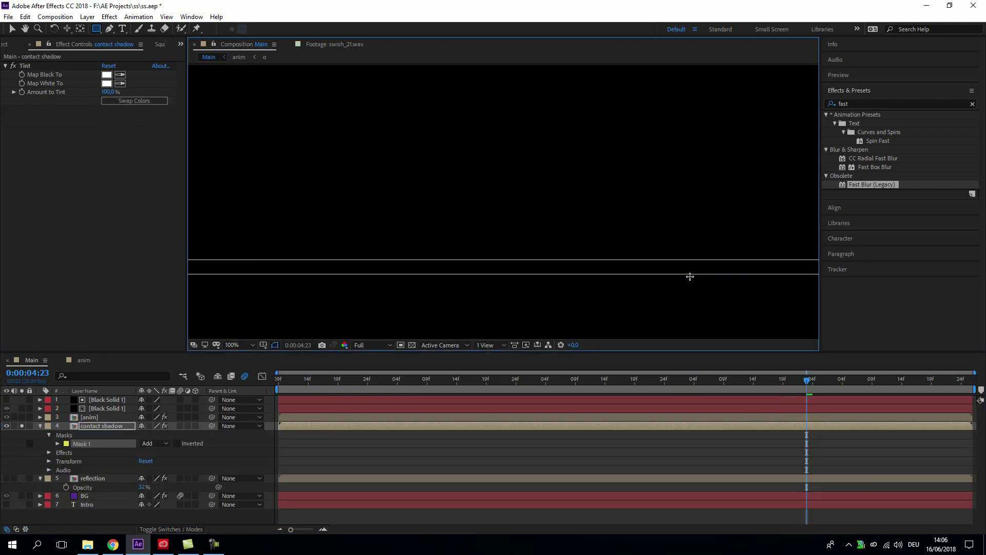
key("v")
left_click_drag(629, 260, 629, 249)
left_click(630, 251)
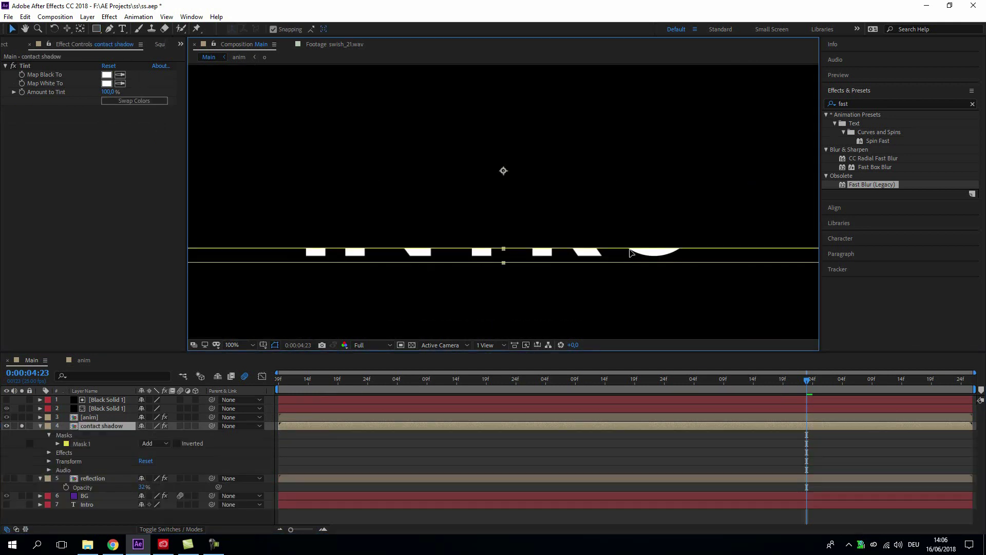
left_click(41, 123)
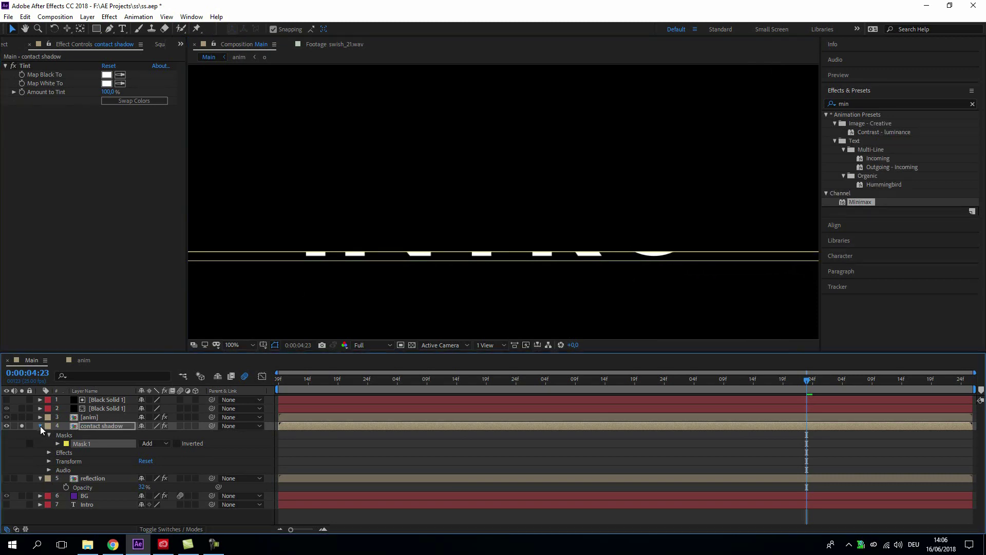
left_click(40, 425)
Map both Tint colours of the contact shadow layer to black (000000) and solo the BG layer behind it.
left_click(106, 75)
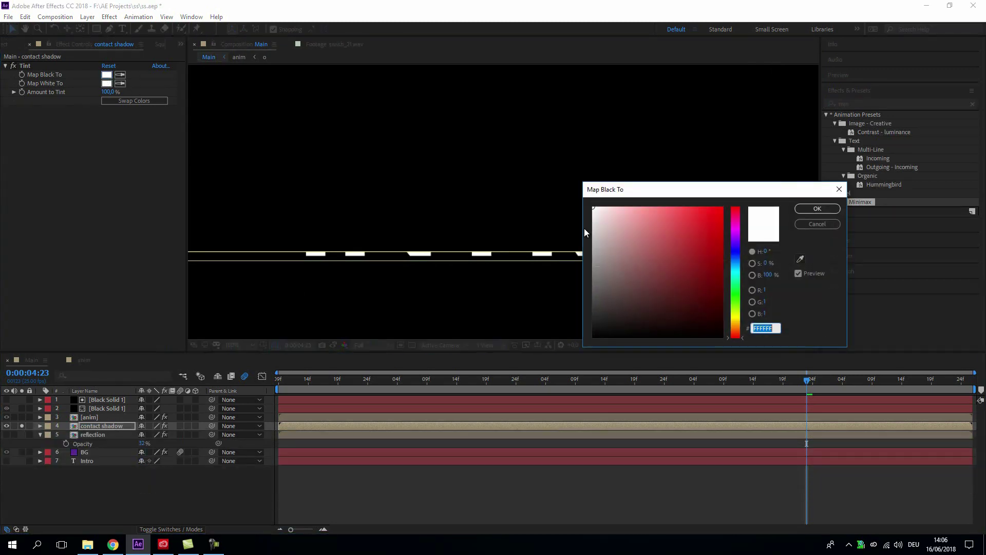
left_click(594, 336)
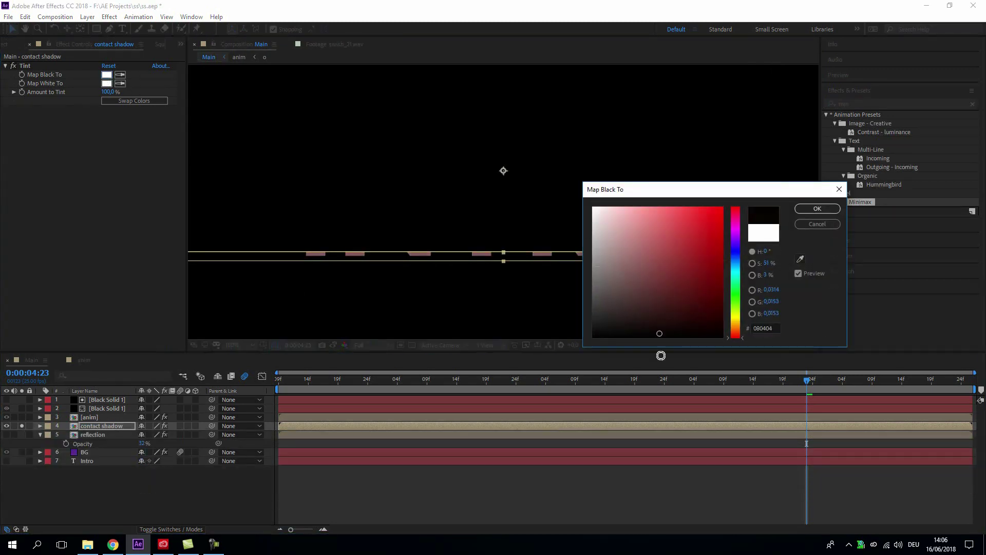
left_click(816, 208)
left_click(109, 76)
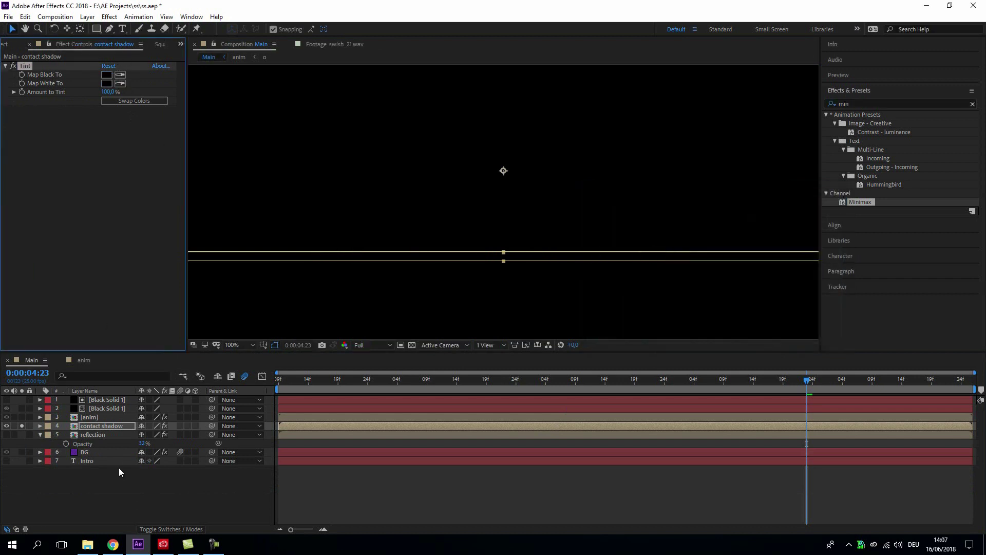
left_click(108, 471)
left_click(21, 451)
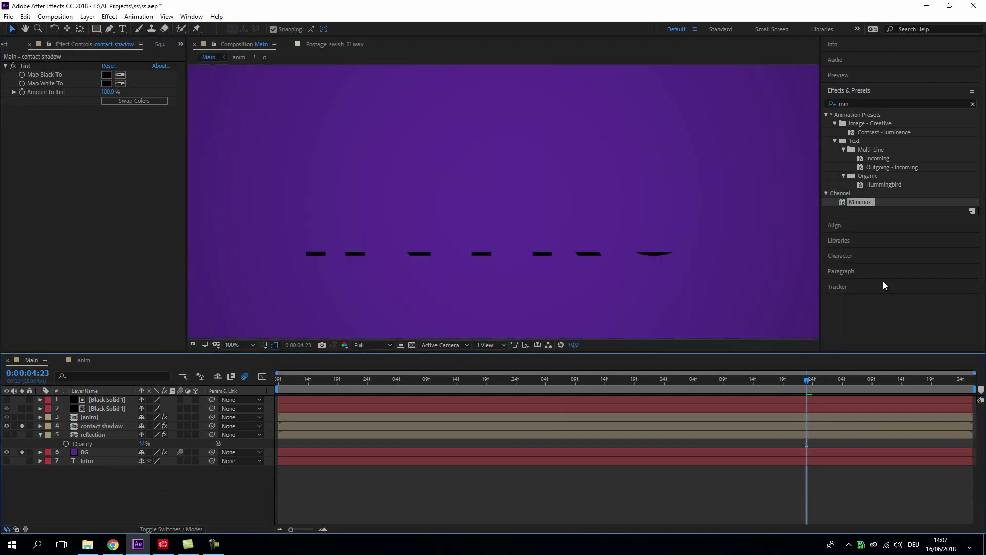
Apply Directional Blur to the contact shadow layer with a direction of 90° and a blur length of 16.3.
left_click(866, 102)
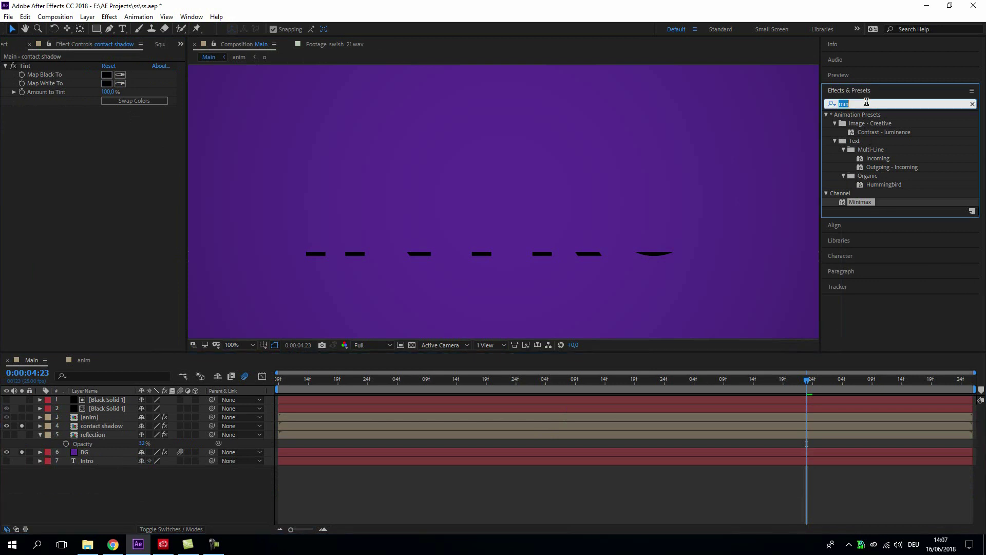
type("dire")
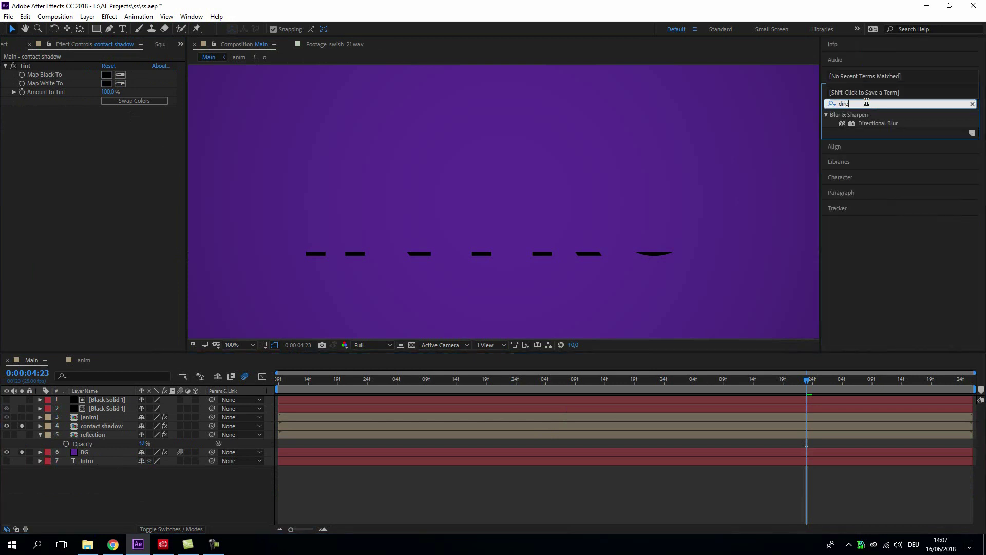
left_click_drag(877, 123, 124, 148)
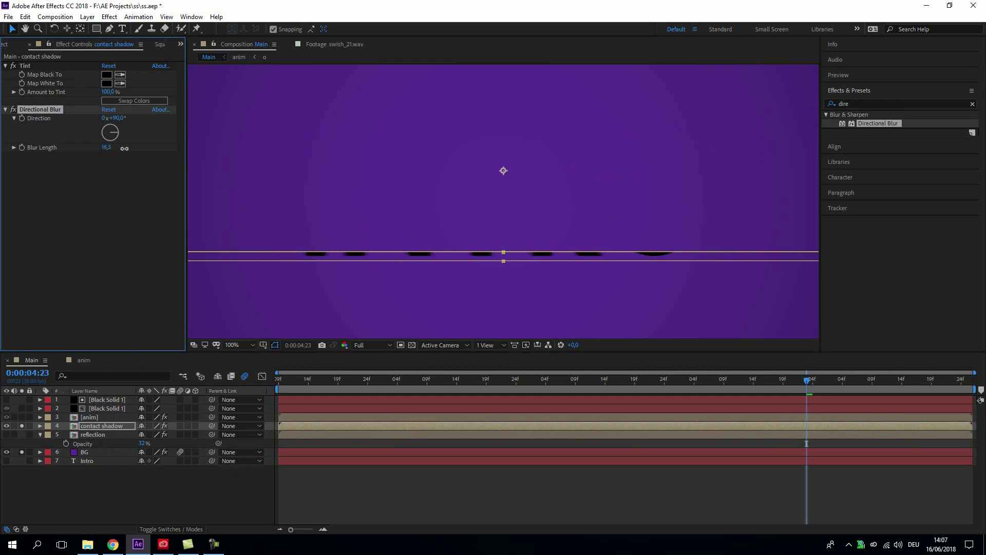
Add Gaussian Blur with a blurriness of 7 to the contact shadow layer, placed between Tint and Directional Blur.
left_click(889, 90)
left_click(876, 104)
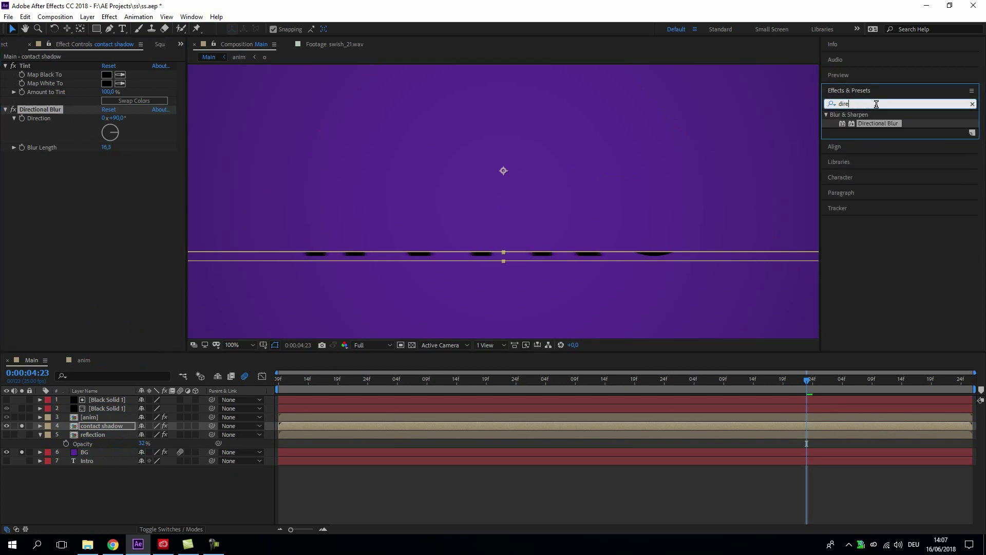
key("ctrl+a")
type("ga")
left_click_drag(876, 158, 100, 428)
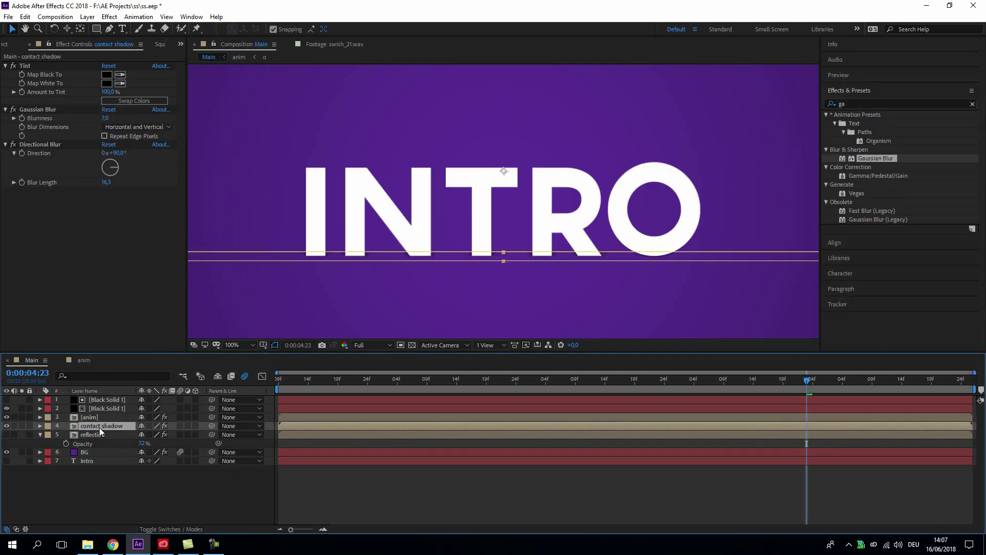
Nudge the contact shadow slightly below the letters and lower its opacity to 44%.
key("shift+Down")
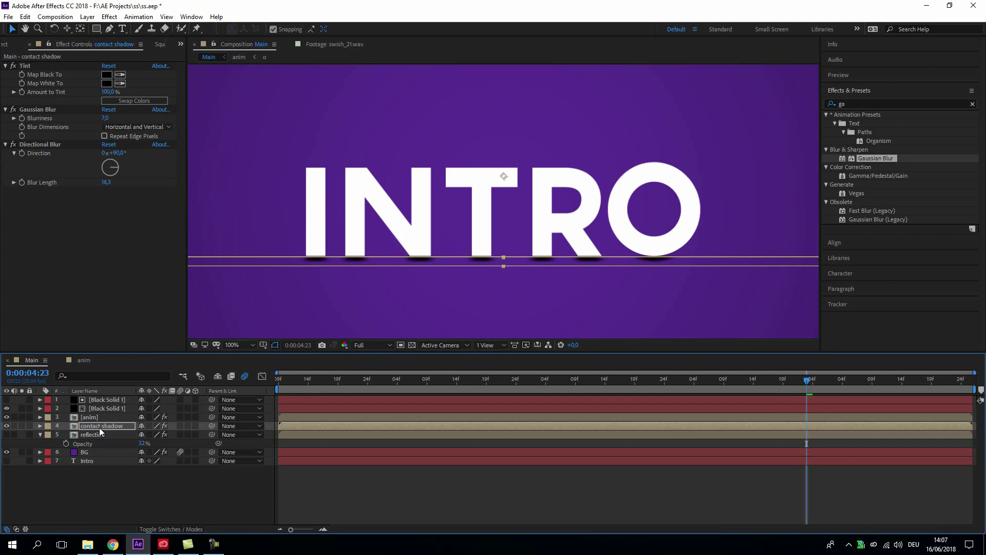
key("t")
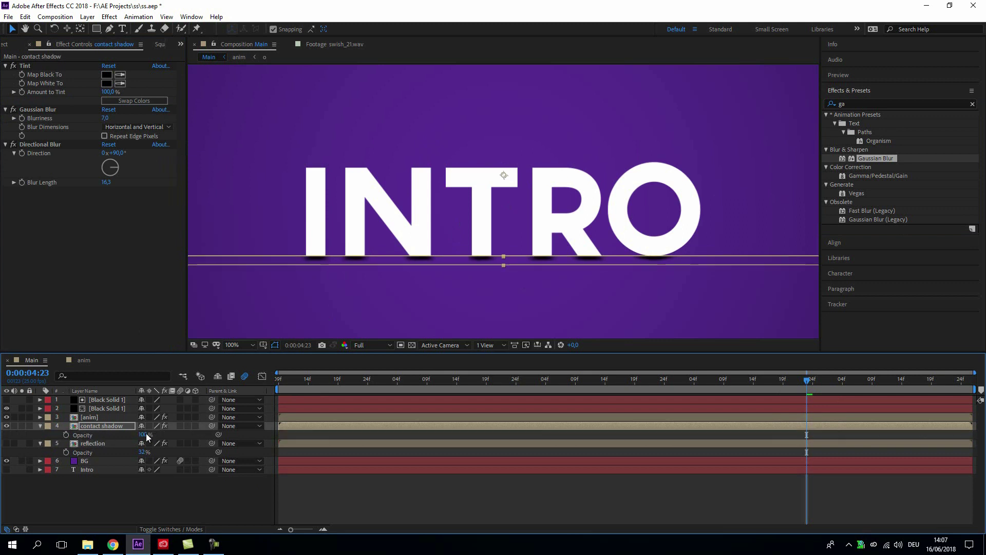
left_click(146, 435)
type("44")
left_click(176, 492)
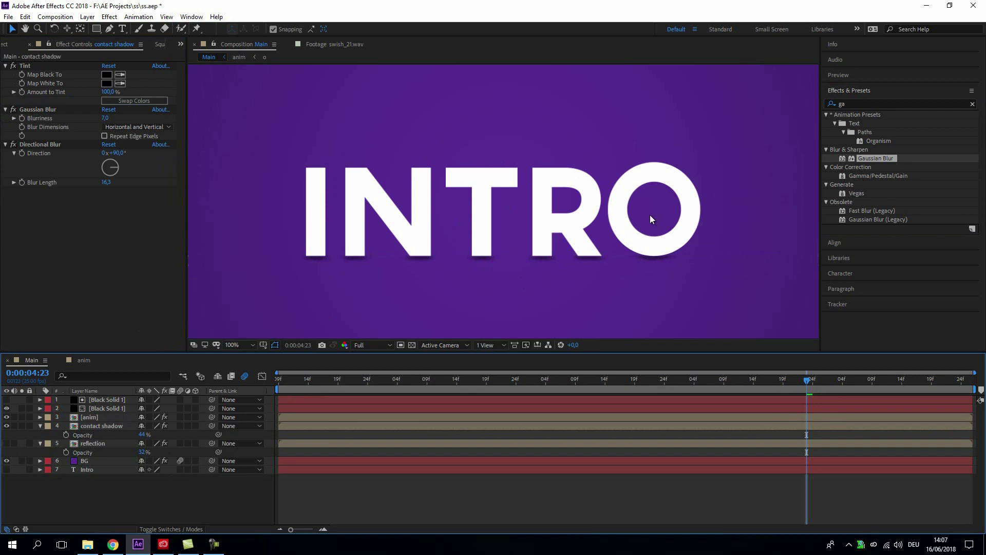
Show the reflection layer again, move it above contact shadow in the layer stack, and preview the animation.
left_click(7, 443)
left_click_drag(93, 443, 94, 424)
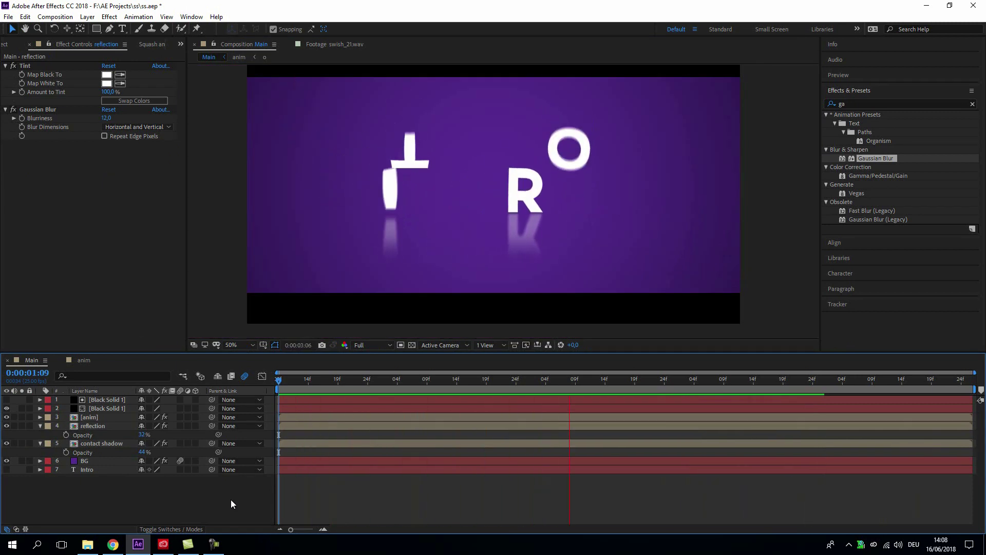
key("space")
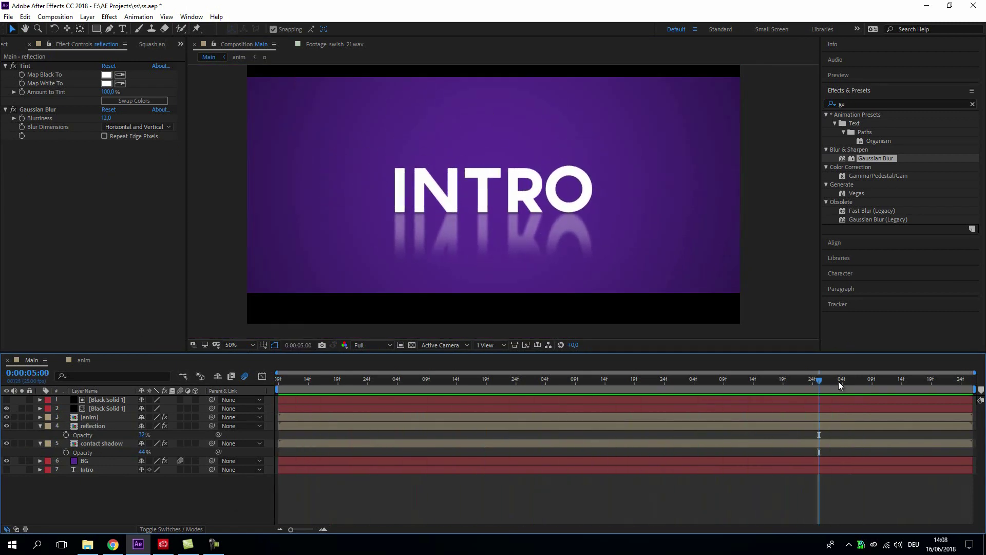
Delete the o layer's Squash and Stretch Bezier Warp keyframes after 0:00:03:19 in the anim composition, keeping its transform keyframes.
left_click_drag(812, 384, 635, 434)
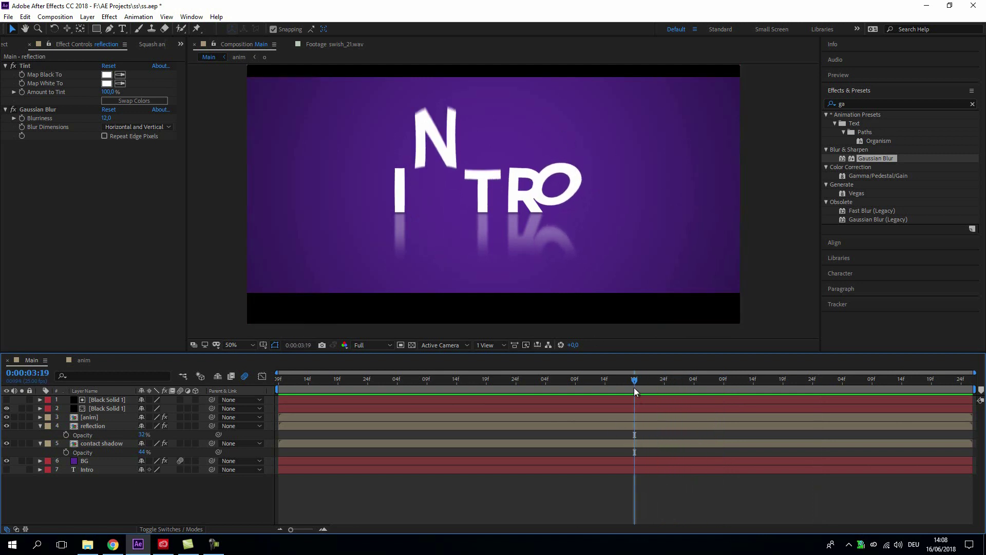
double_click(92, 418)
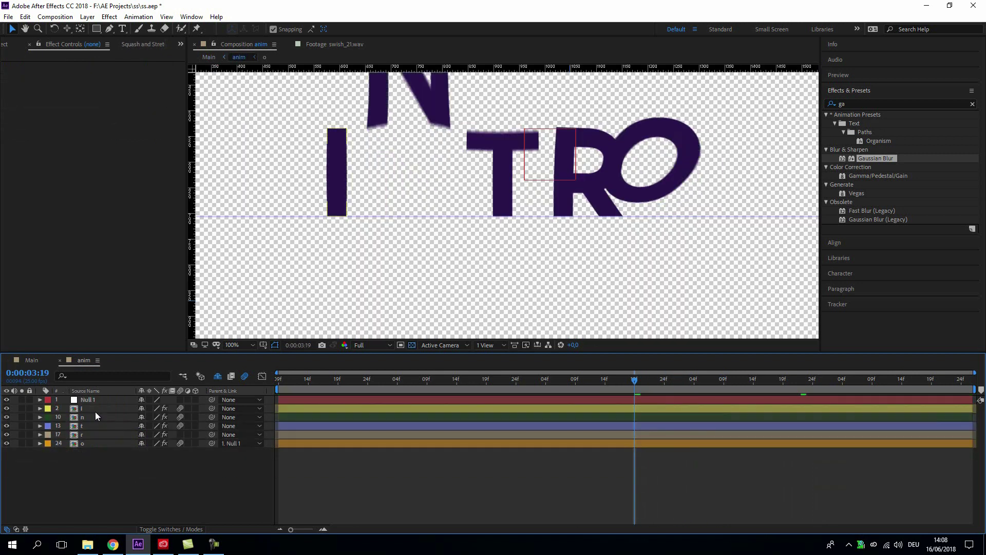
left_click(85, 445)
key("u")
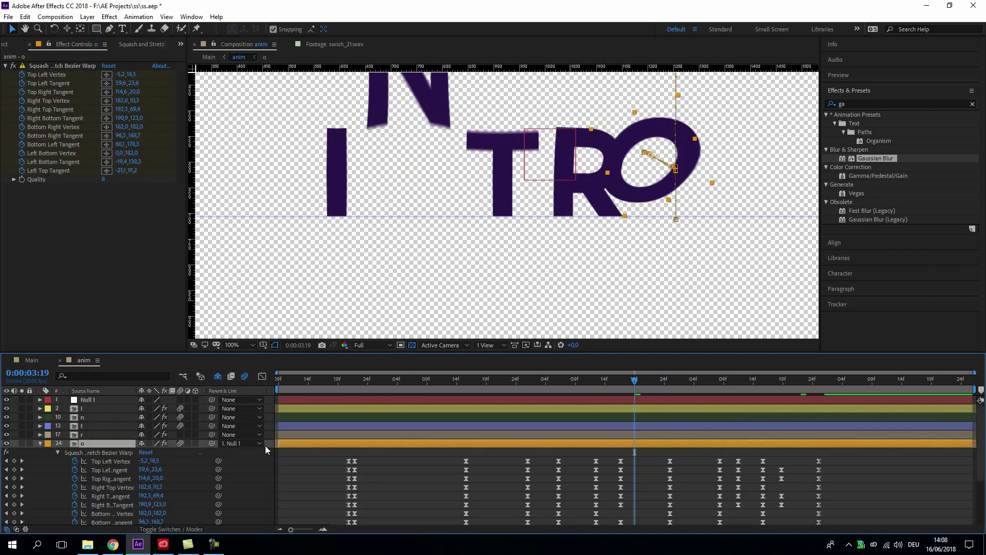
left_click_drag(627, 352, 628, 287)
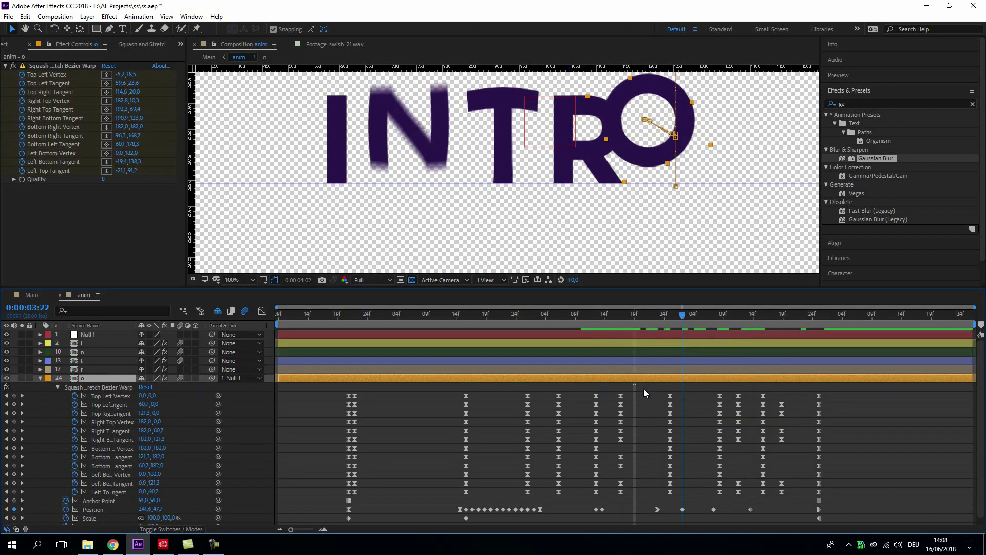
left_click_drag(658, 392, 859, 494)
key("Delete")
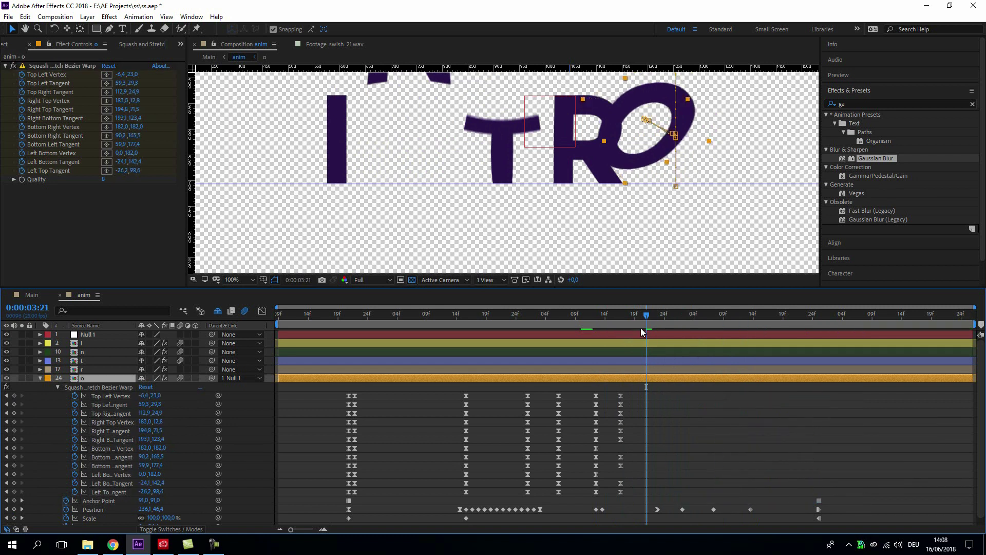
left_click_drag(607, 319, 598, 323)
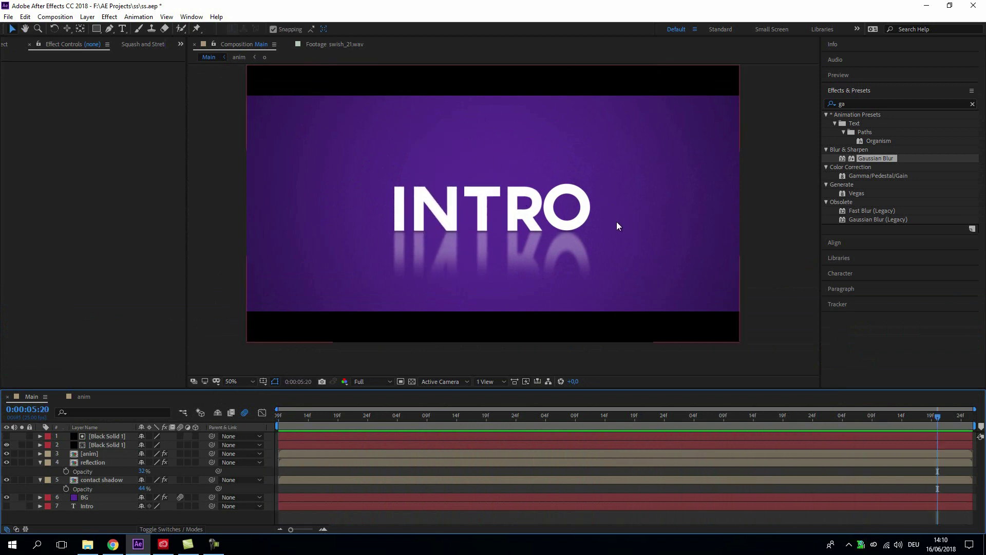
Open the o letter's composition from the anim composition and enlarge its view to 200%.
left_click(85, 497)
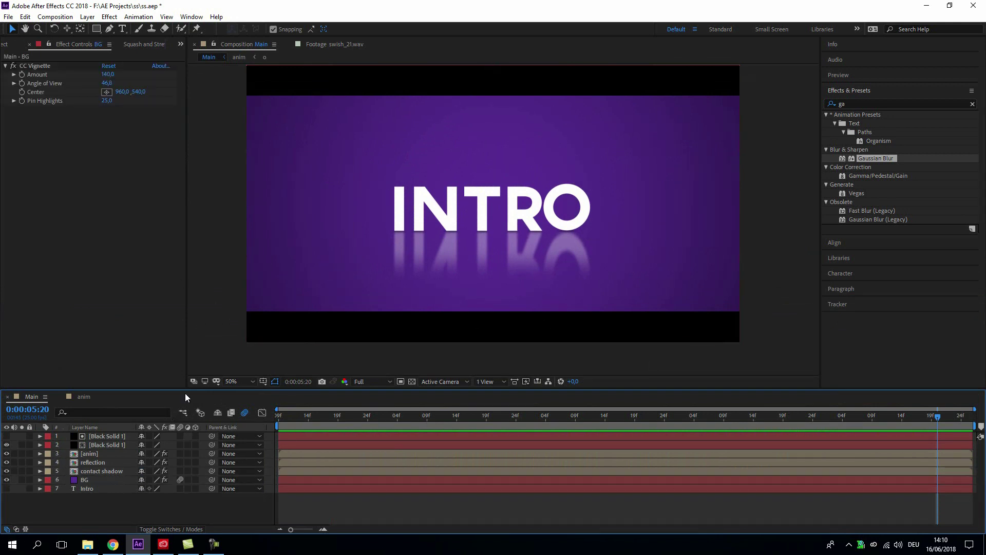
left_click(85, 396)
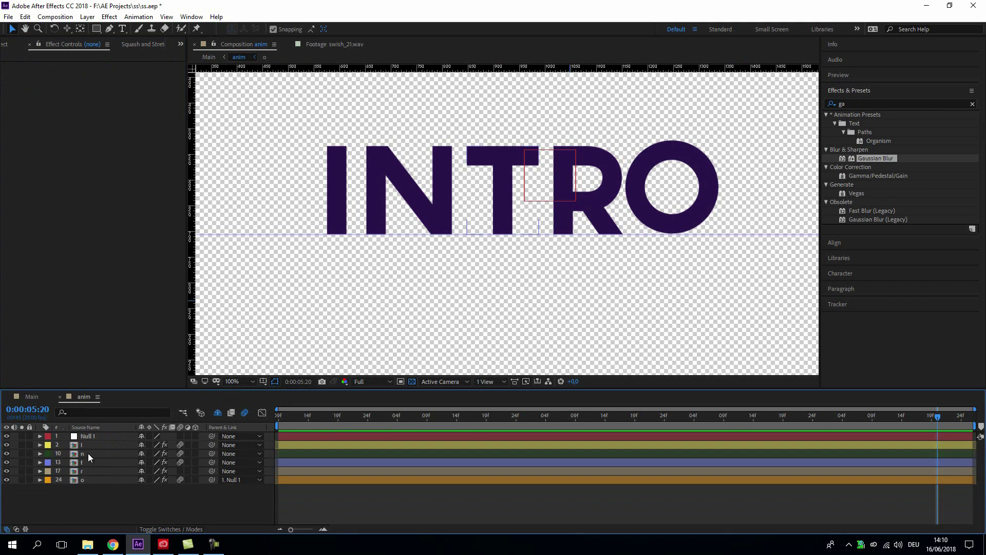
left_click(91, 481)
left_click(95, 472)
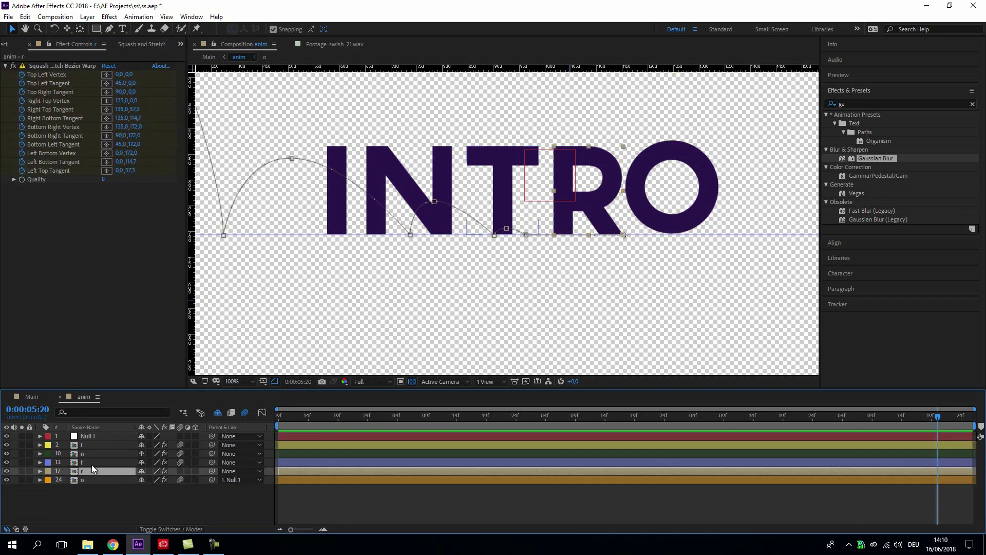
left_click(91, 463)
left_click(102, 498)
double_click(91, 480)
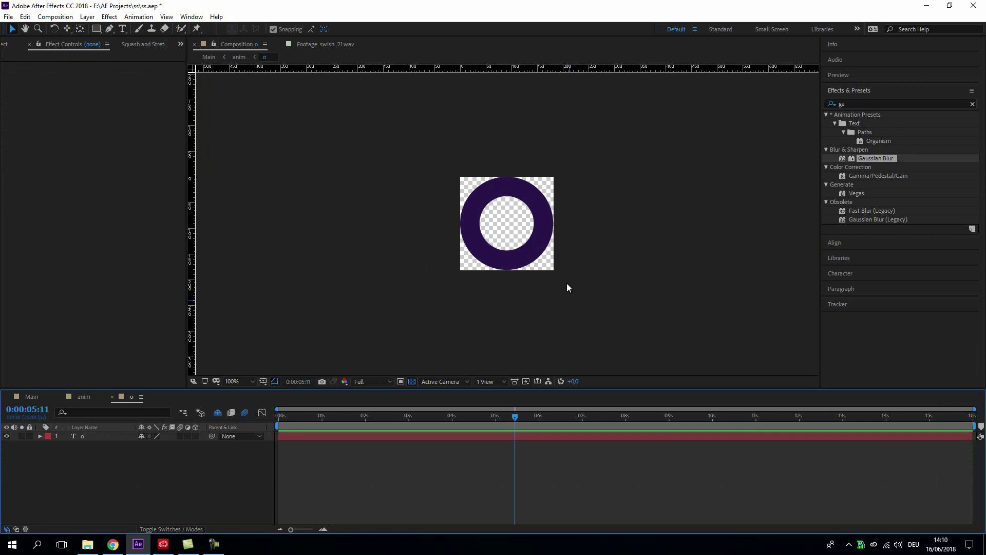
key("period")
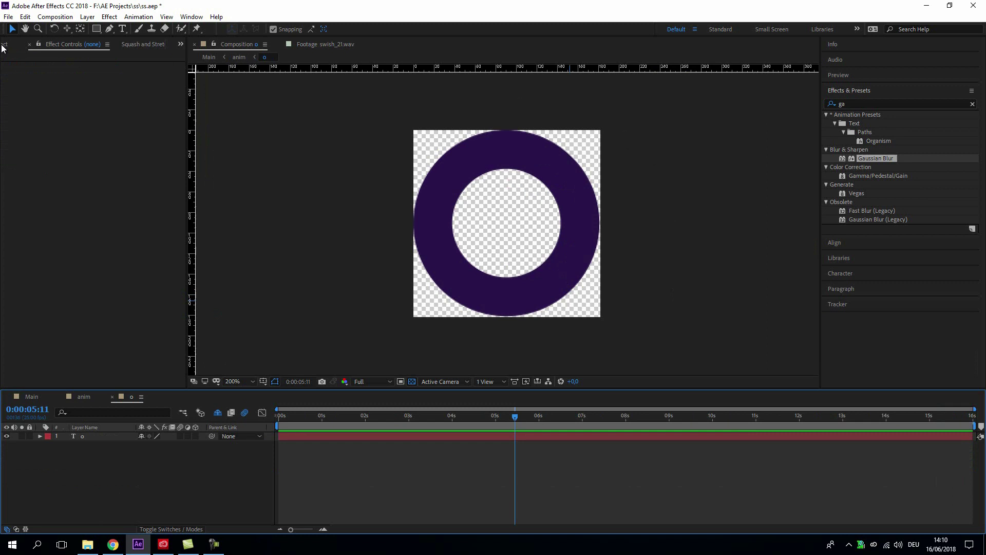
Import Texture_01.jpg to Texture_04.jpg from the Color textures folder as footage and open Texture_01.jpg for viewing.
key("ctrl+i")
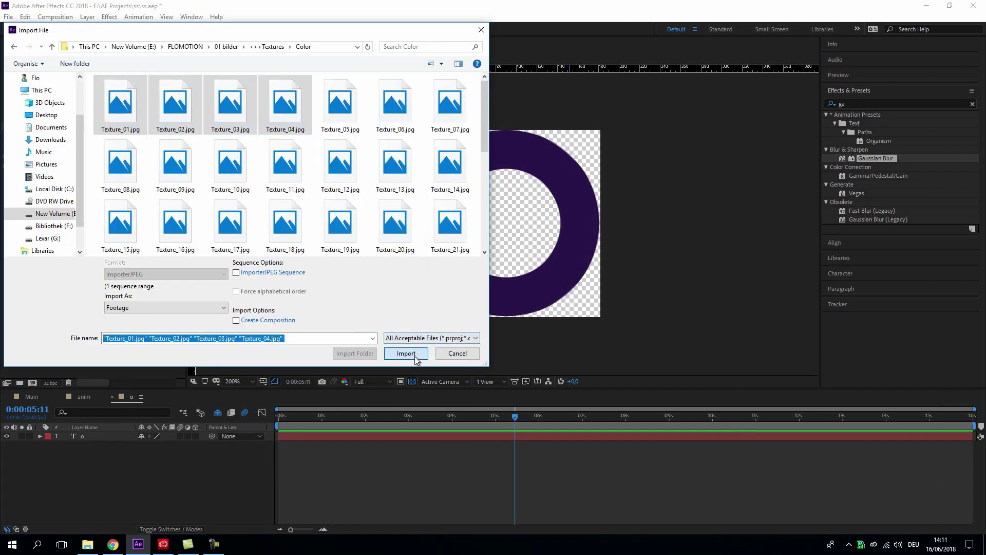
left_click(415, 356)
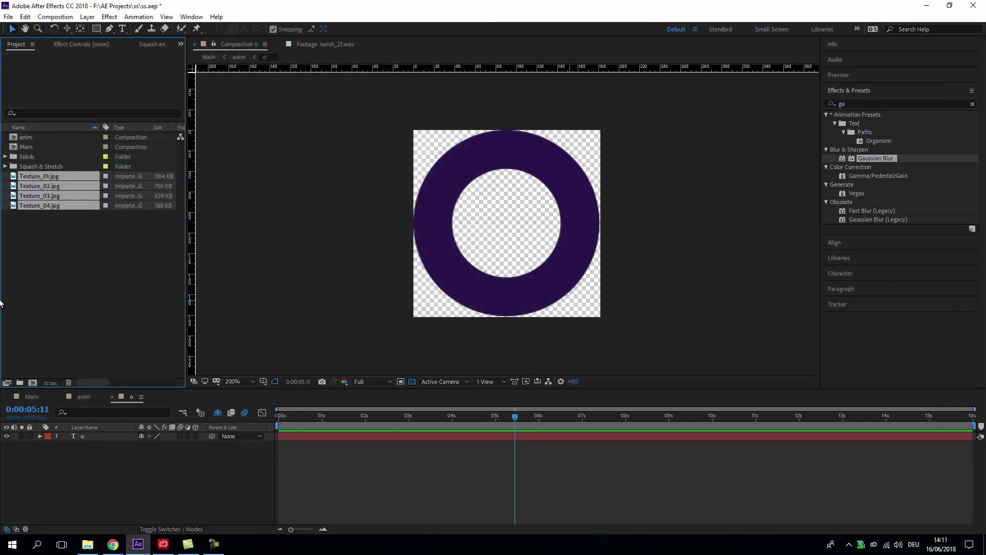
double_click(51, 178)
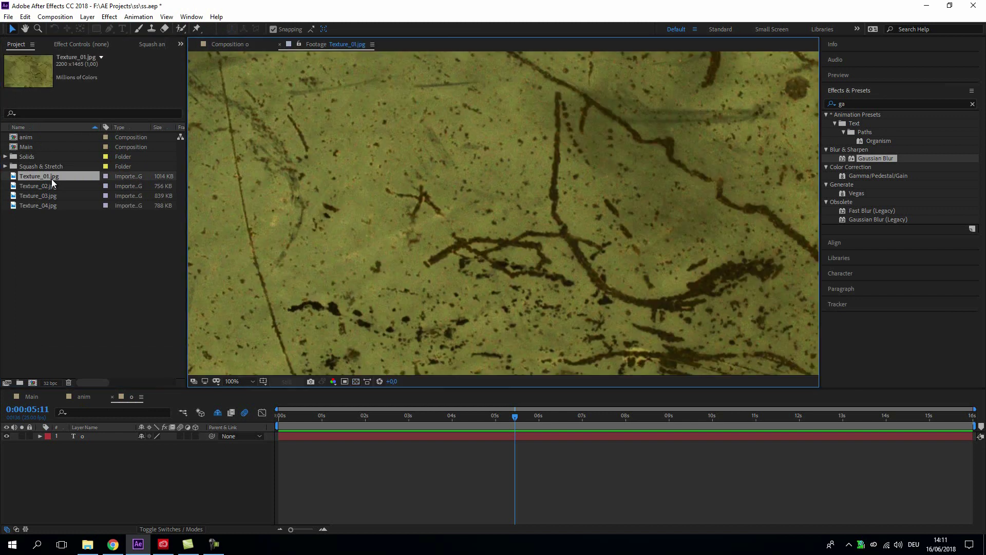
Open Texture_02.jpg, Texture_03.jpg and Texture_04.jpg in turn to examine their surfaces.
double_click(48, 187)
double_click(48, 195)
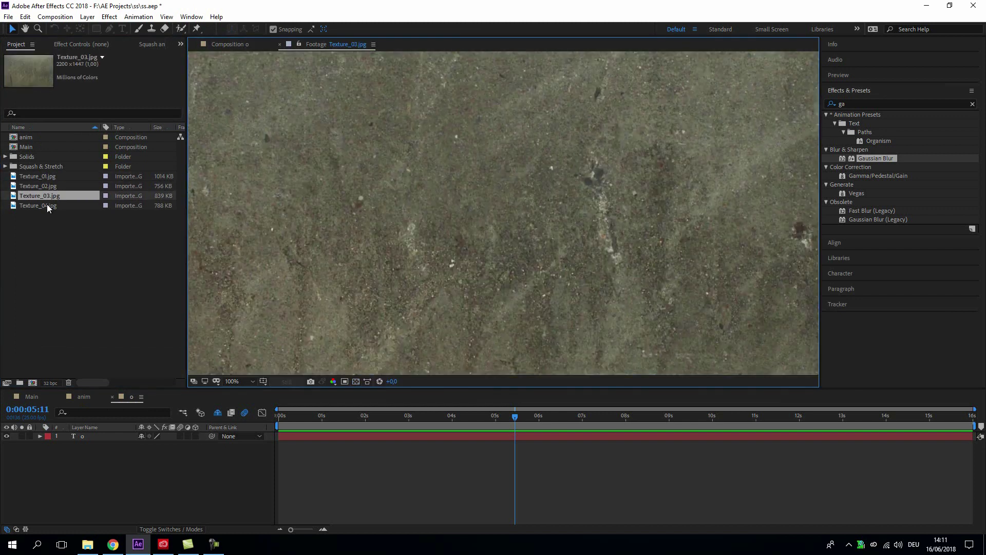
double_click(47, 204)
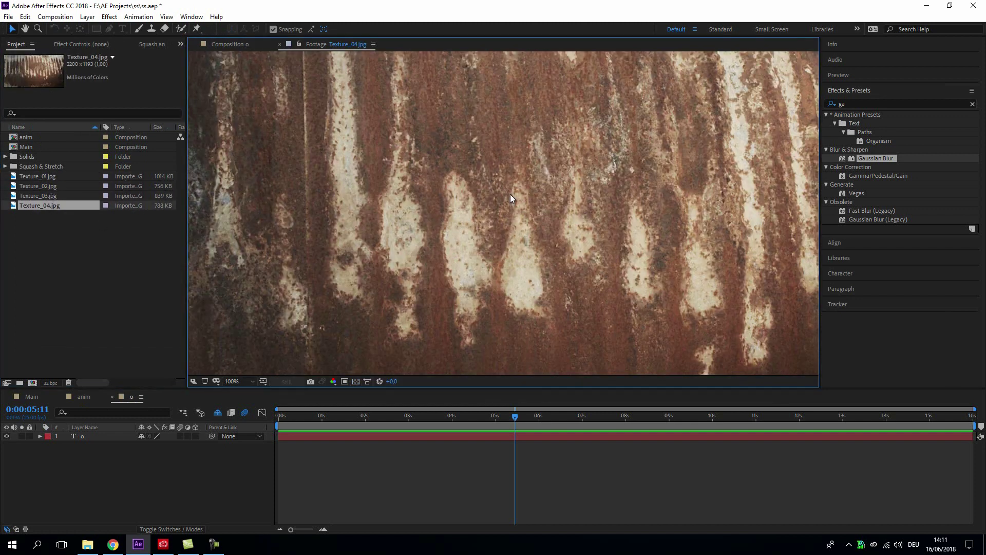
scroll(510, 194, "down", 2)
Place Texture_04.jpg beneath the text layer in the o composition and give it an Alpha track matte.
left_click_drag(47, 203, 138, 460)
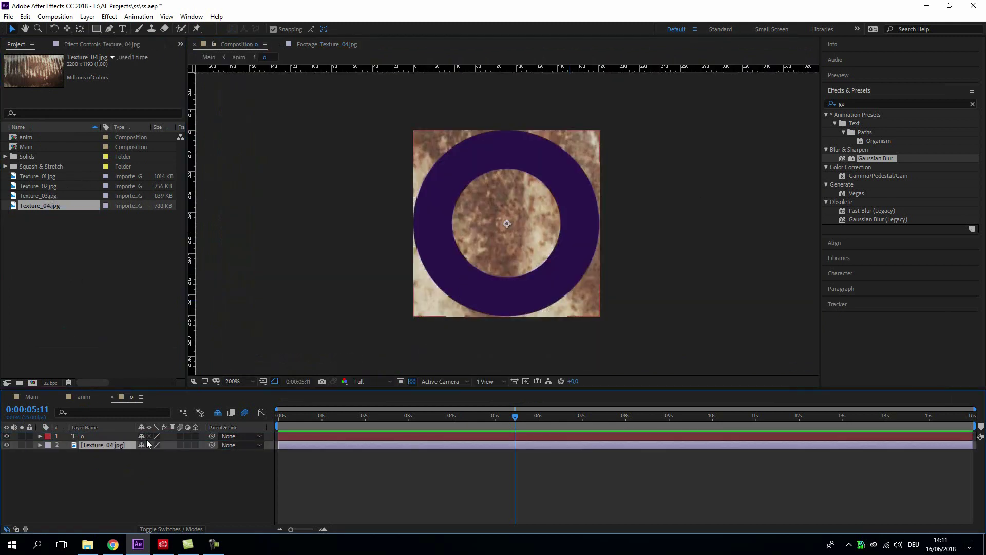
left_click(174, 529)
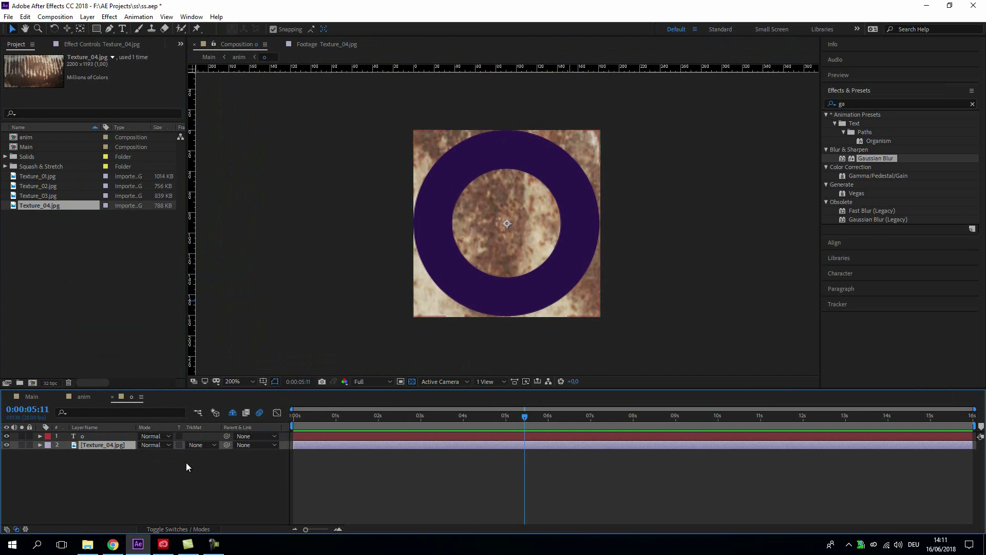
left_click(207, 444)
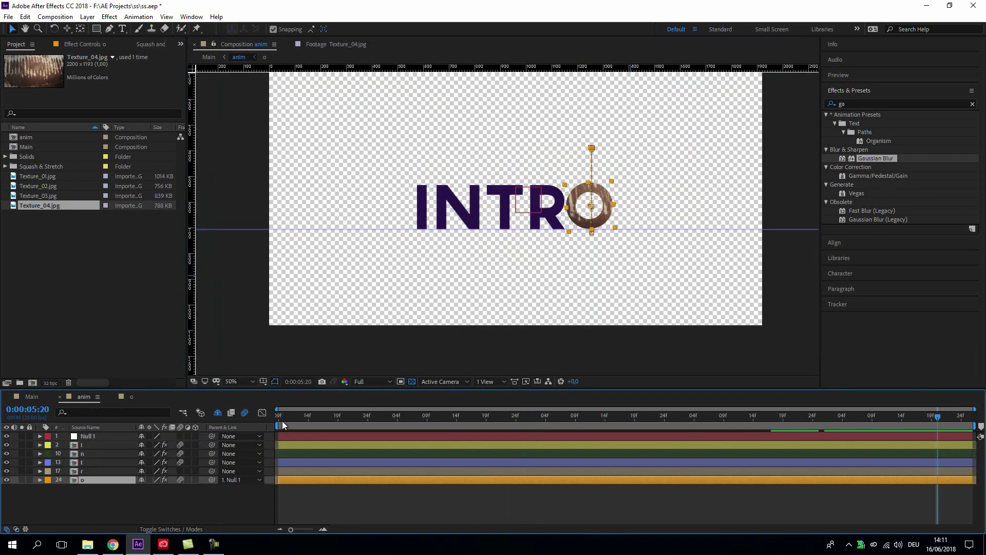
Preview the anim composition from 0:00:01:09 to check the textured O in motion.
left_click(282, 422)
left_click(220, 500)
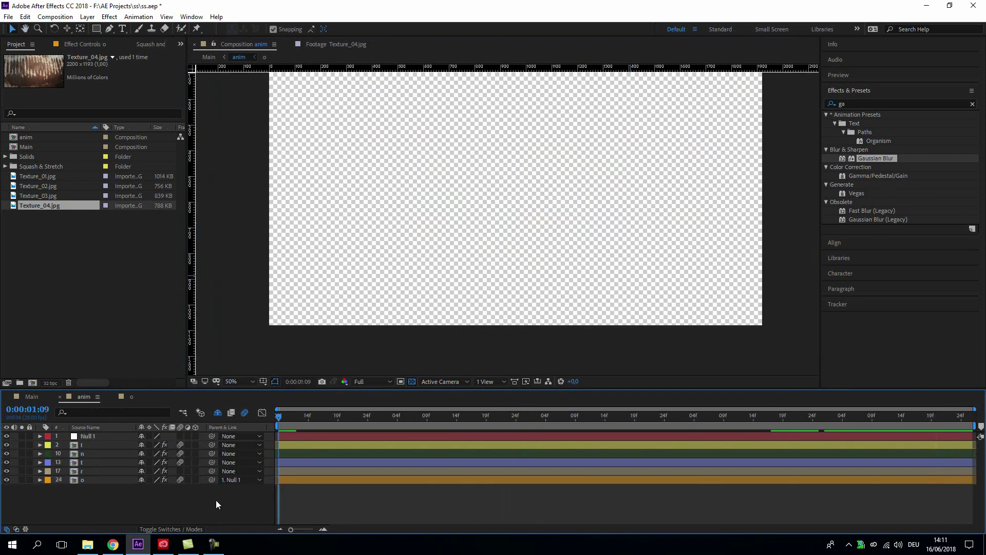
key("space")
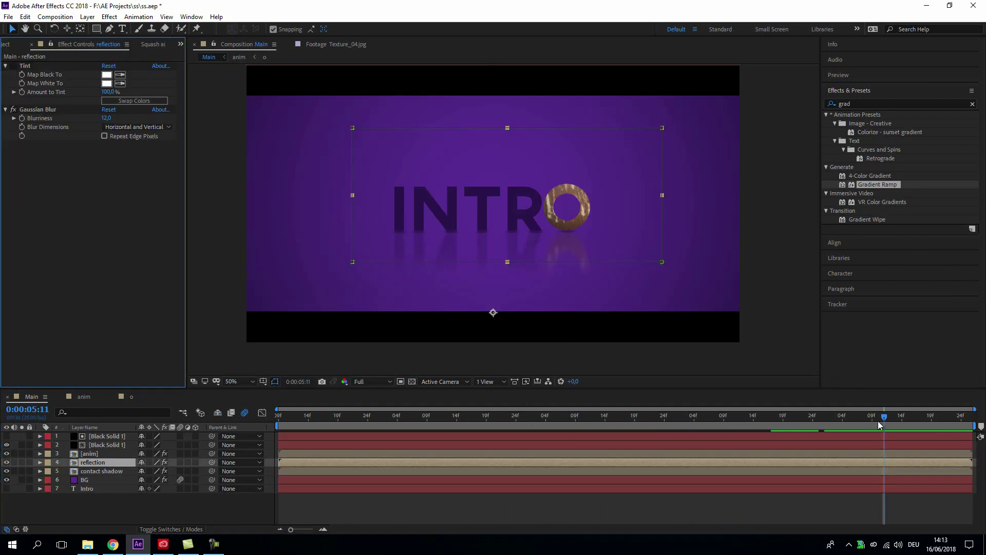
Compare the reflection layer with its Tint effect on and off at 0:00:05:01 in the Main composition.
left_click_drag(880, 416, 824, 429)
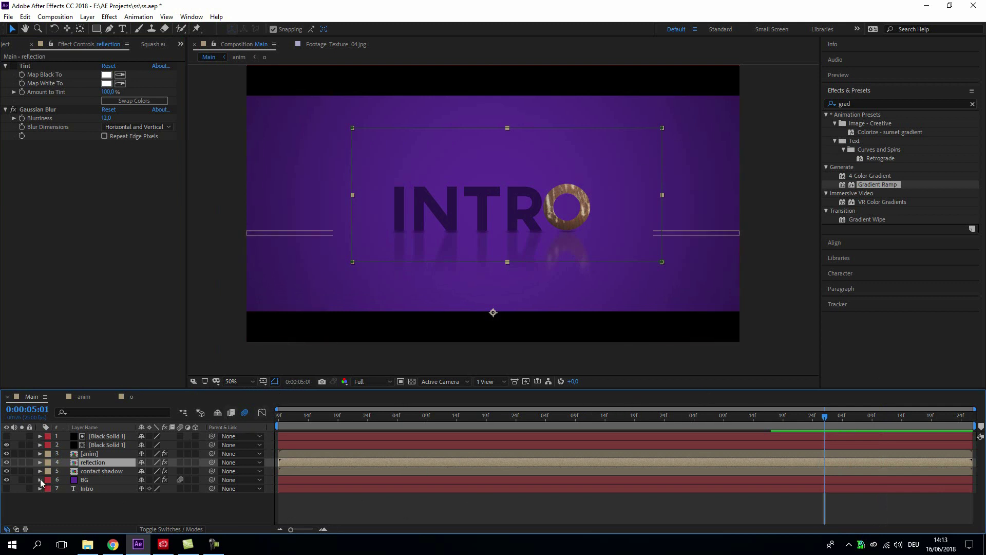
left_click(15, 66)
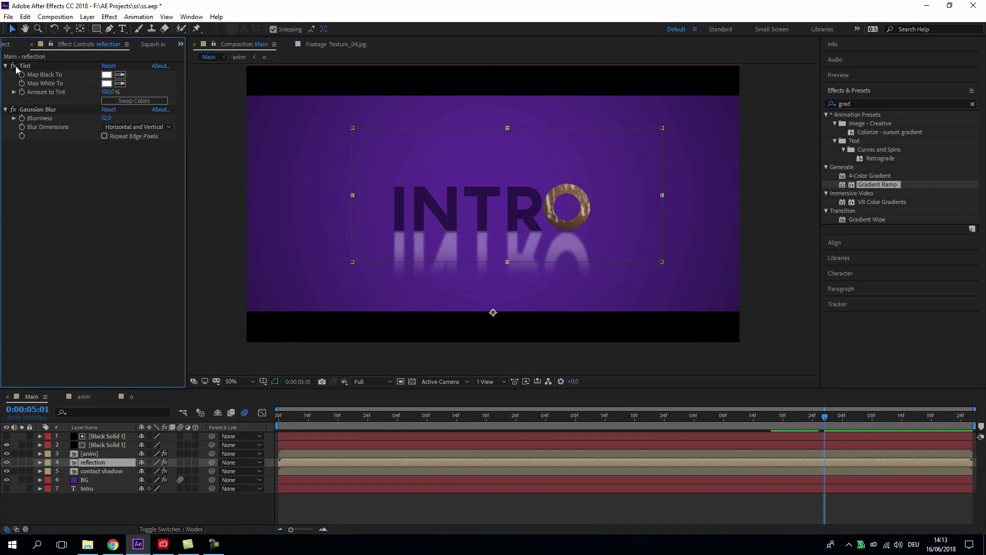
left_click(15, 66)
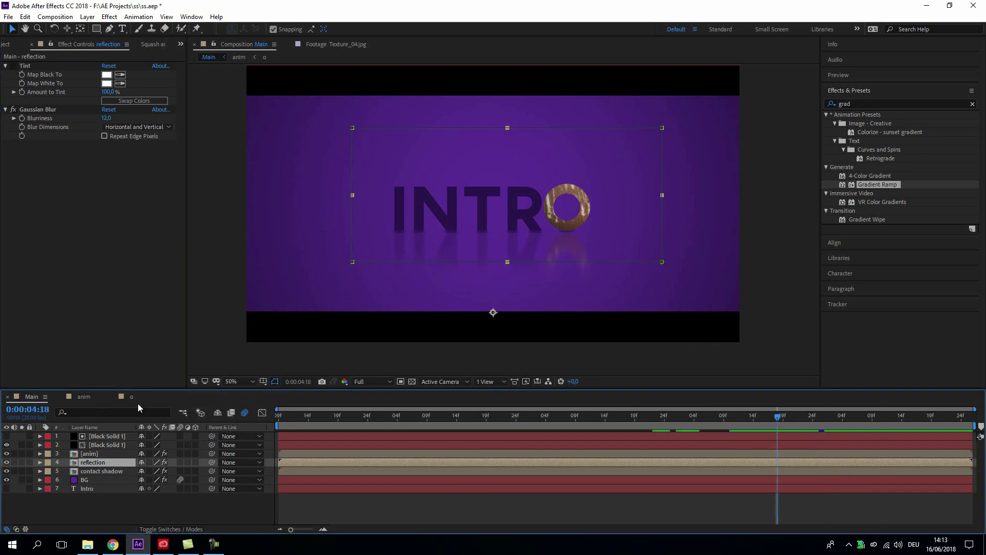
Open the I letter's composition from anim and place Texture_01.jpg beneath the text with an Alpha track matte.
left_click(86, 397)
double_click(81, 453)
left_click(38, 176)
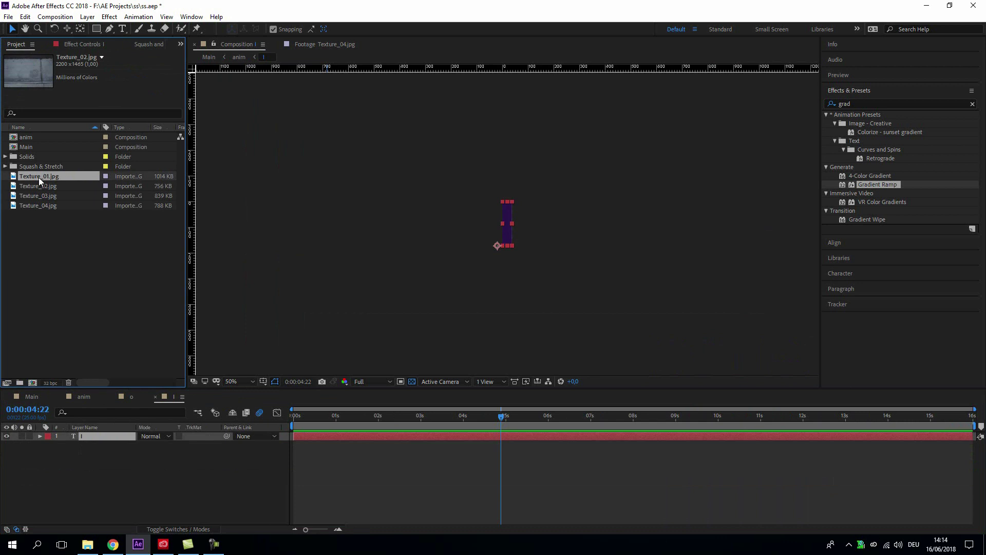
left_click_drag(39, 177, 106, 454)
left_click(202, 445)
left_click(224, 471)
Scale down the Texture_01.jpg layer around the letter I and return to the Main composition.
scroll(576, 204, "down", 3)
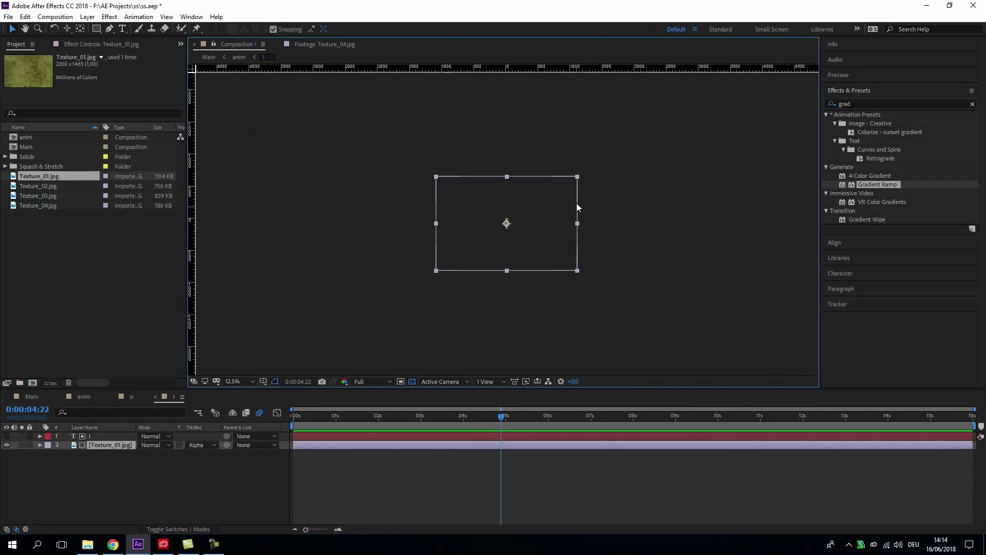
left_click_drag(577, 176, 520, 215)
scroll(567, 217, "up", 5)
left_click(132, 396)
left_click(83, 396)
left_click(32, 397)
left_click(493, 359)
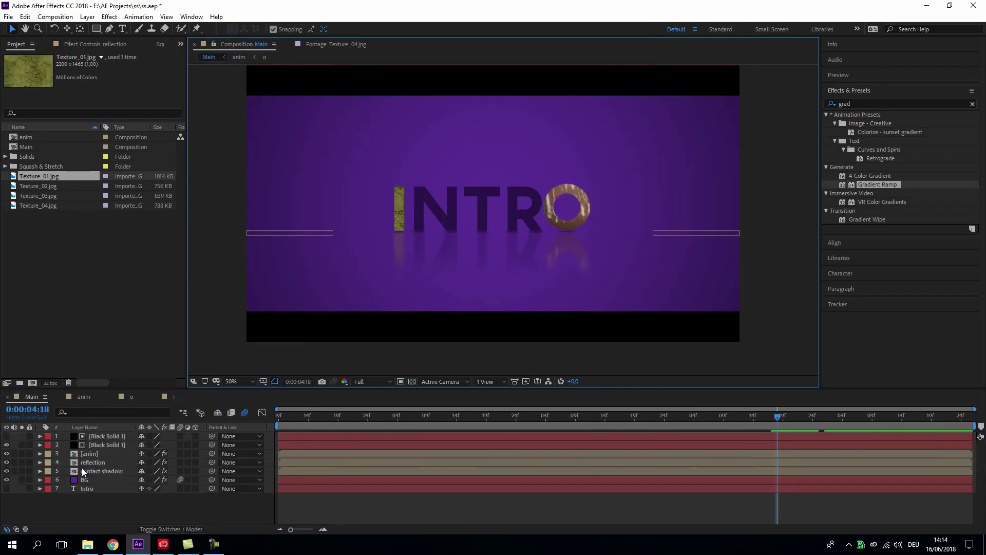
Apply the Bevel Alpha effect to the anim layer in the Main composition.
left_click(87, 454)
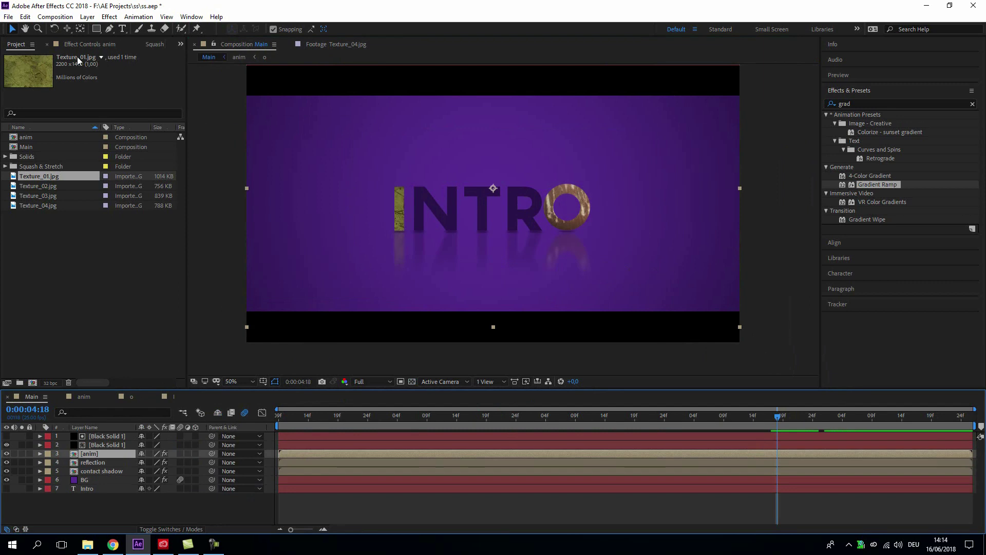
left_click(862, 101)
type("be")
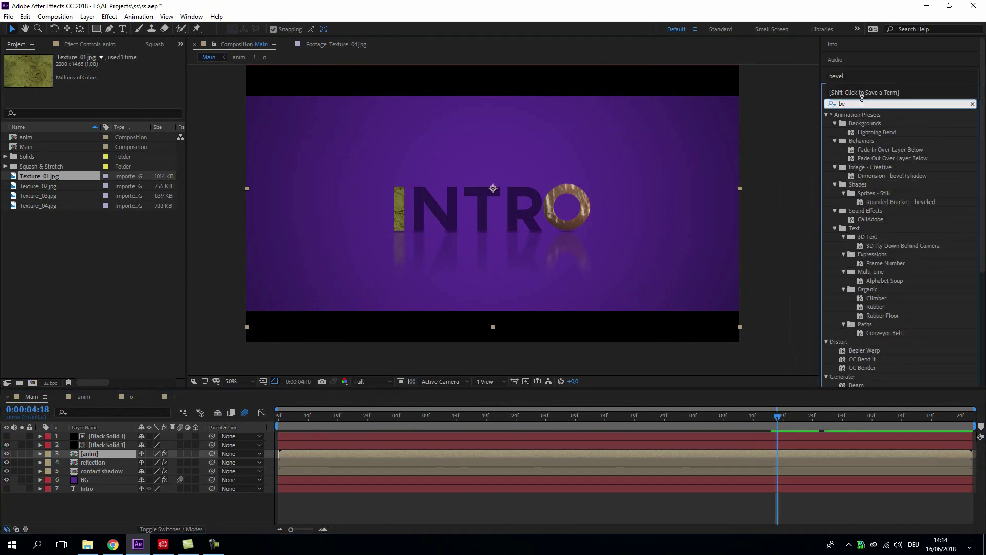
type("vel")
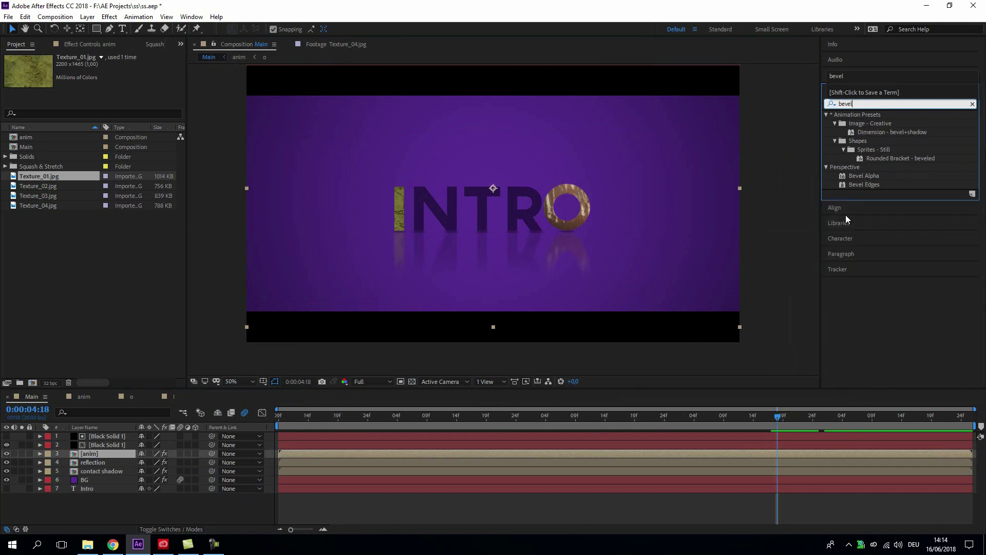
left_click_drag(872, 179, 528, 245)
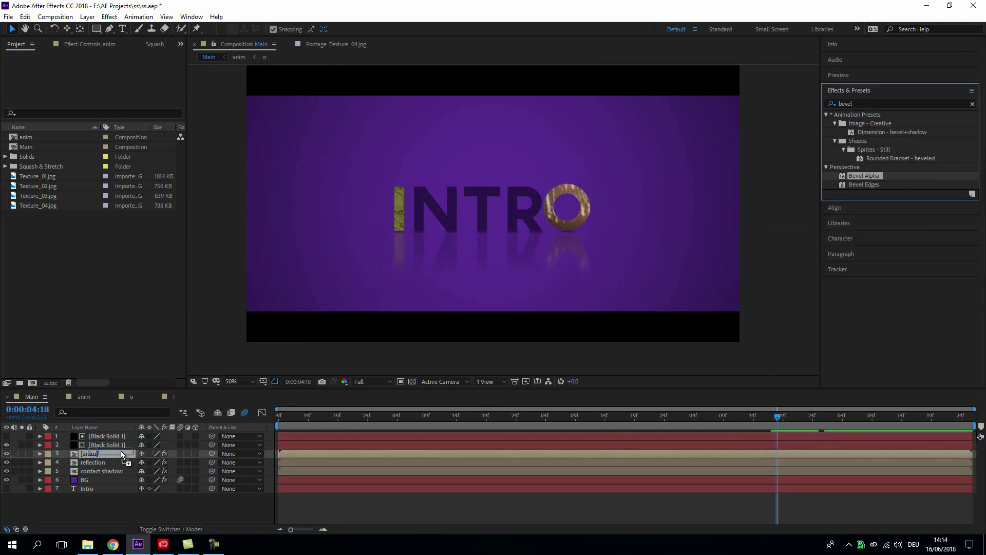
Set Bevel Alpha's Edge Thickness to 3, Light Angle to -55° and Light Intensity to 0.45.
scroll(351, 175, "up", 1)
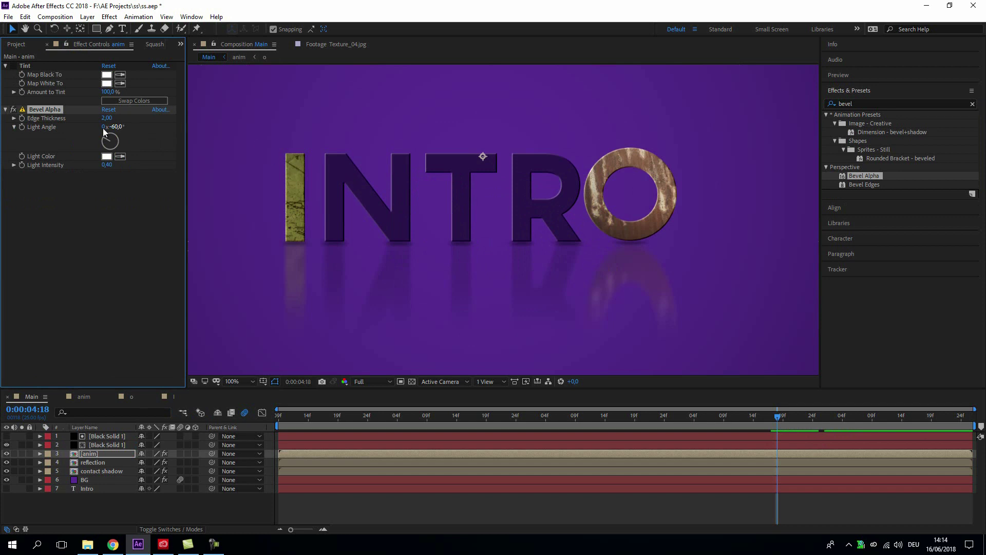
left_click_drag(106, 140, 104, 142)
mouse_move(113, 121)
left_mouse_down()
mouse_move(126, 122)
mouse_move(118, 124)
left_mouse_up()
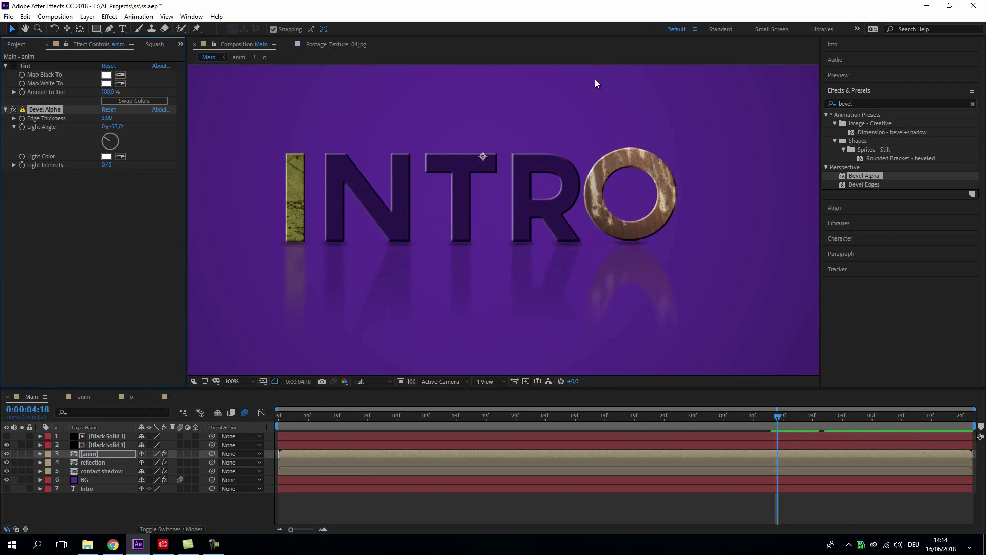
Change Bevel Alpha's Light Color to a light turquoise.
left_click(110, 159)
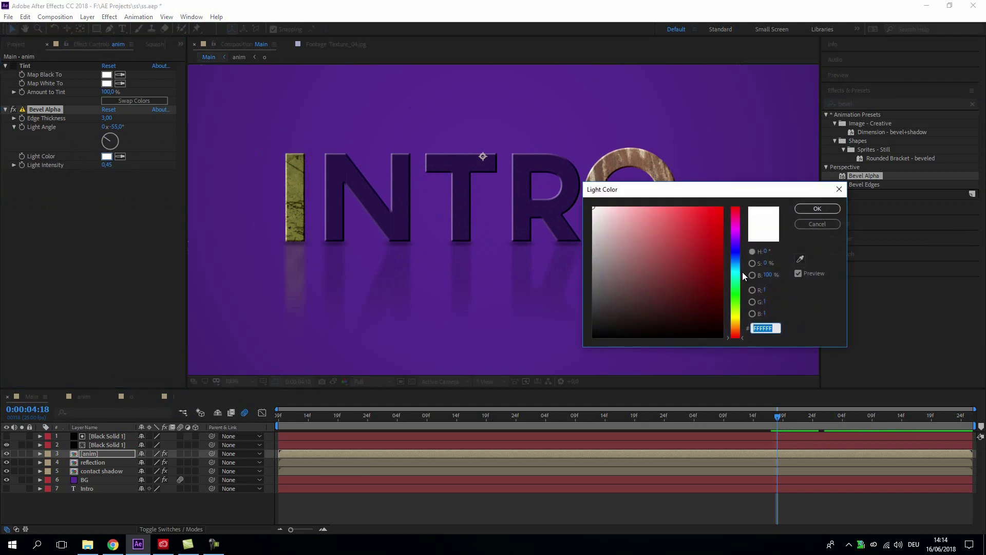
left_click(736, 294)
mouse_move(730, 294)
left_mouse_down()
mouse_move(730, 266)
mouse_move(721, 271)
mouse_move(696, 238)
mouse_move(700, 226)
mouse_move(700, 235)
mouse_move(621, 246)
mouse_move(637, 223)
mouse_move(637, 233)
mouse_move(653, 233)
left_mouse_up()
left_click(720, 271)
left_click(817, 209)
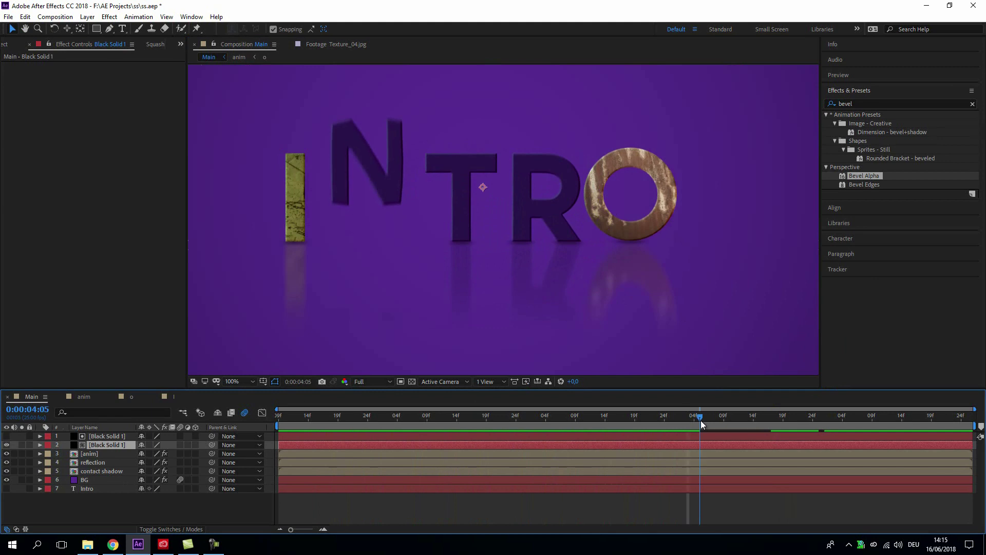
Fill the n letter with Texture_02.jpg through an Alpha matte, and import Texture_04.jpg and Texture_20.jpg as footage.
left_click(21, 472)
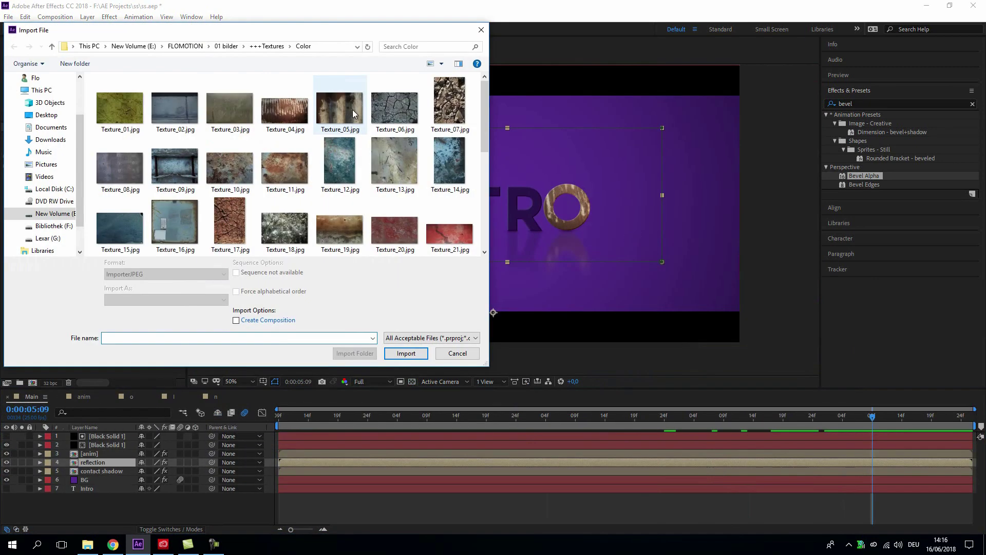
left_click(353, 113)
left_click(285, 110, "ctrl")
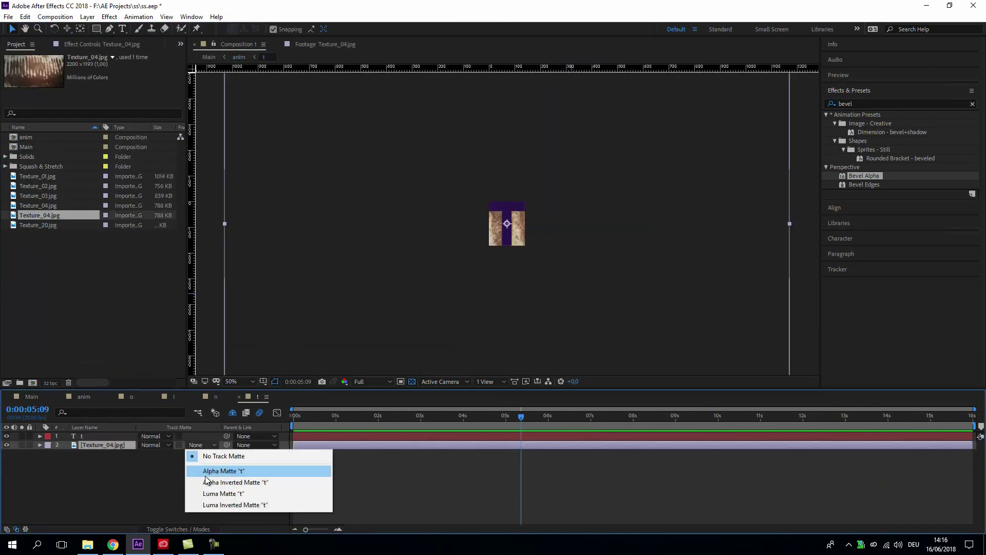
Preview the animation of the textured letters in the Main composition from 0:00:01:09.
left_click(205, 469)
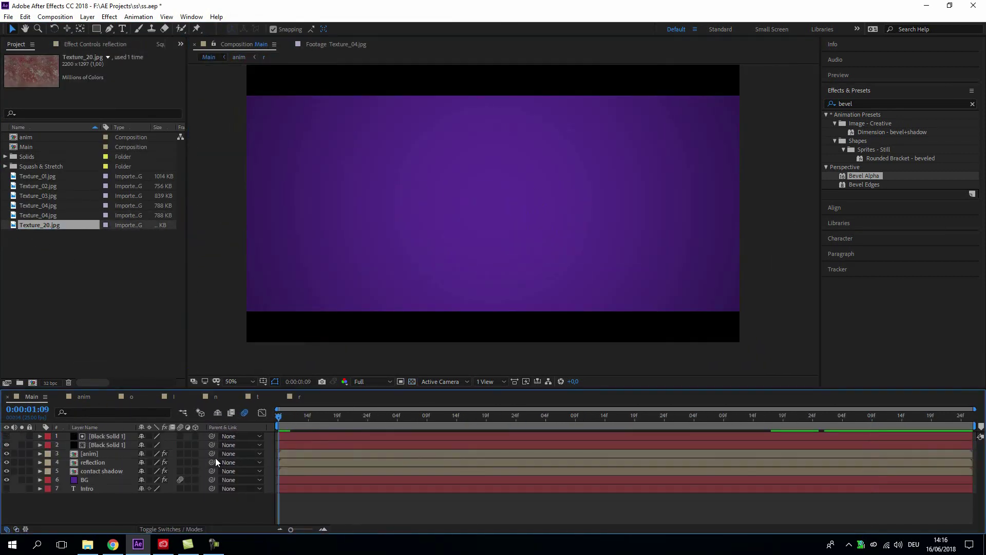
left_click_drag(378, 447, 574, 427)
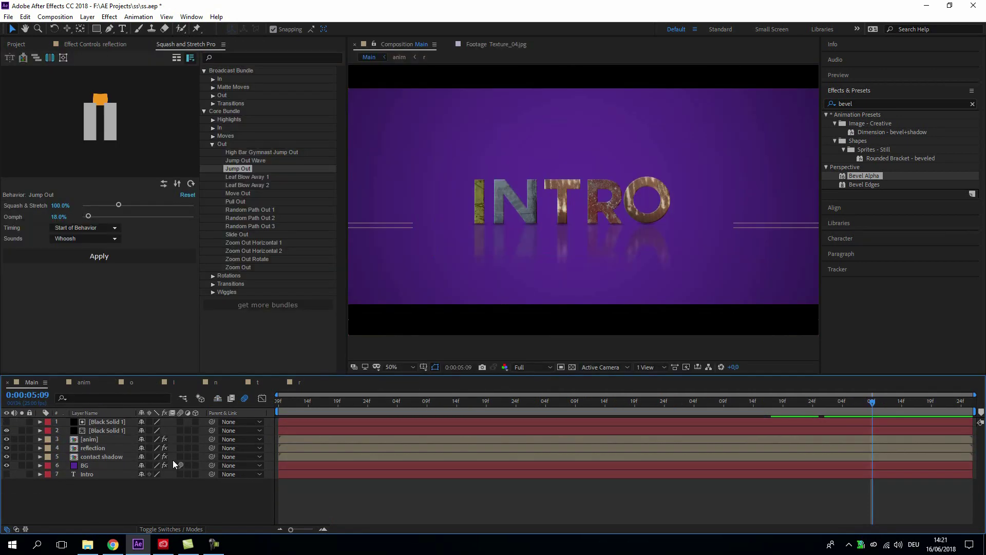
left_click(179, 465)
Add an adjustment layer directly above the anim layer in Main and apply the Levels effect to it.
key("ctrl+alt+y")
left_click_drag(98, 422, 100, 447)
left_click(872, 101)
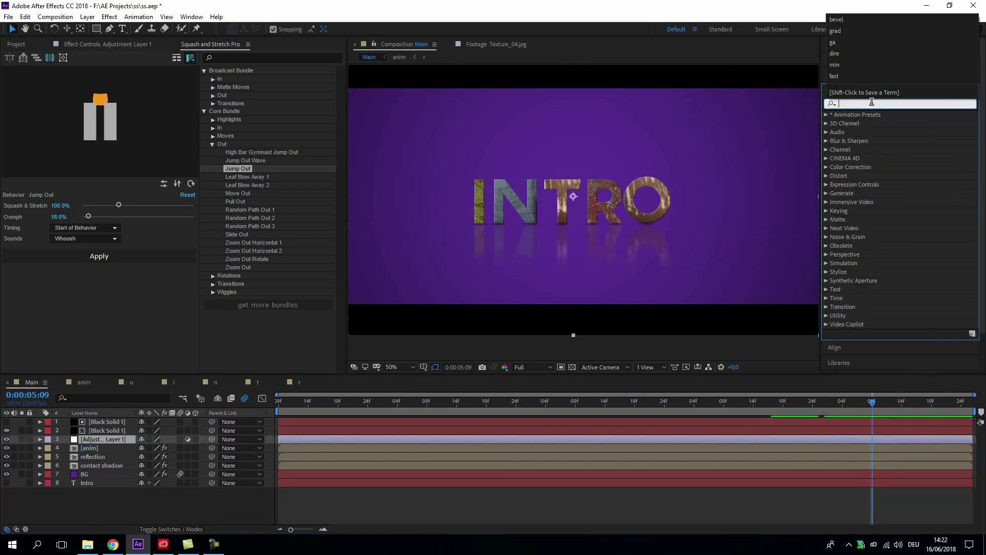
type("level")
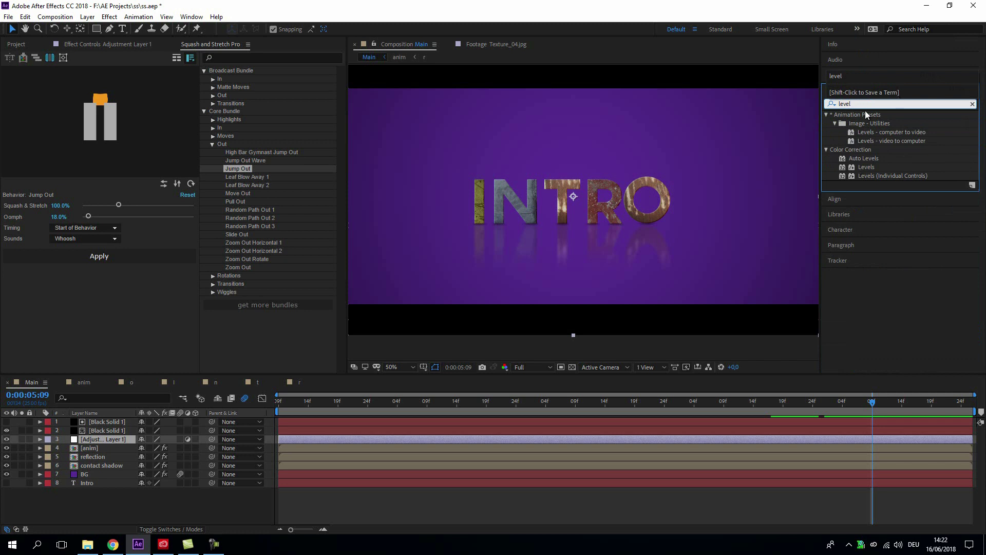
left_click_drag(867, 167, 118, 440)
Set Levels to Input Black 0.1020, Input White 0.7922 and Gamma 0.90, and rename the adjustment layer levels.
left_click_drag(161, 125, 134, 125)
left_click_drag(30, 124, 39, 126)
left_click_drag(133, 125, 134, 125)
left_click_drag(86, 126, 87, 126)
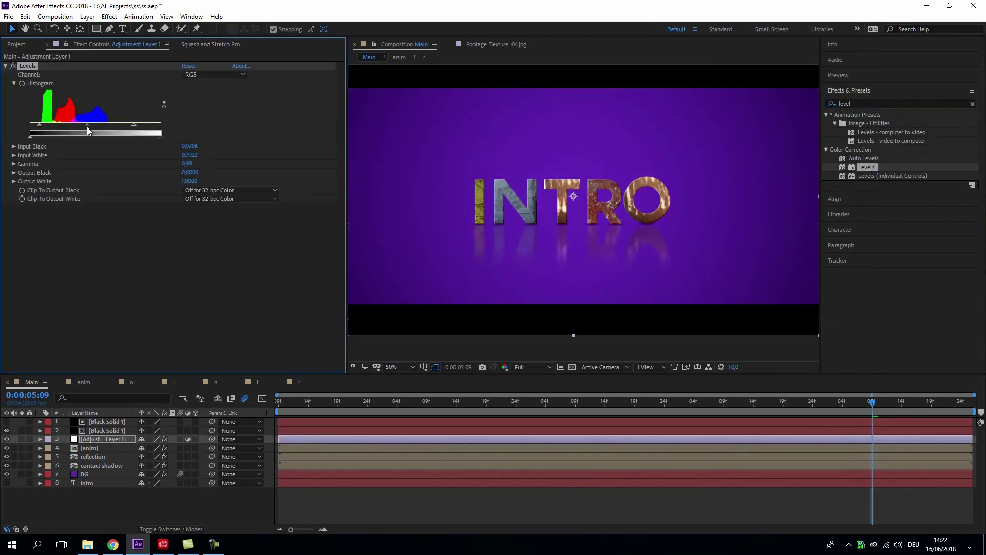
left_click(14, 67)
left_click(14, 66)
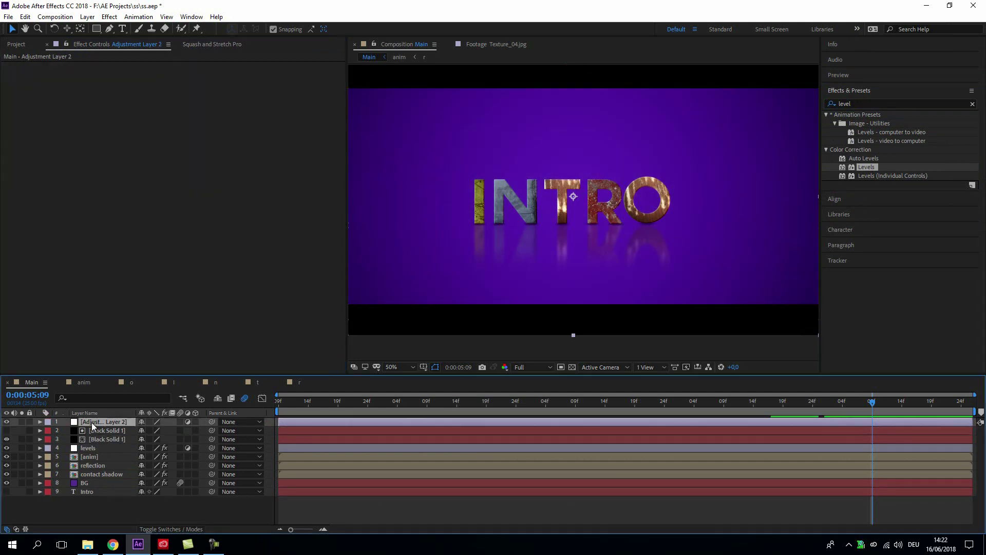
key("Delete")
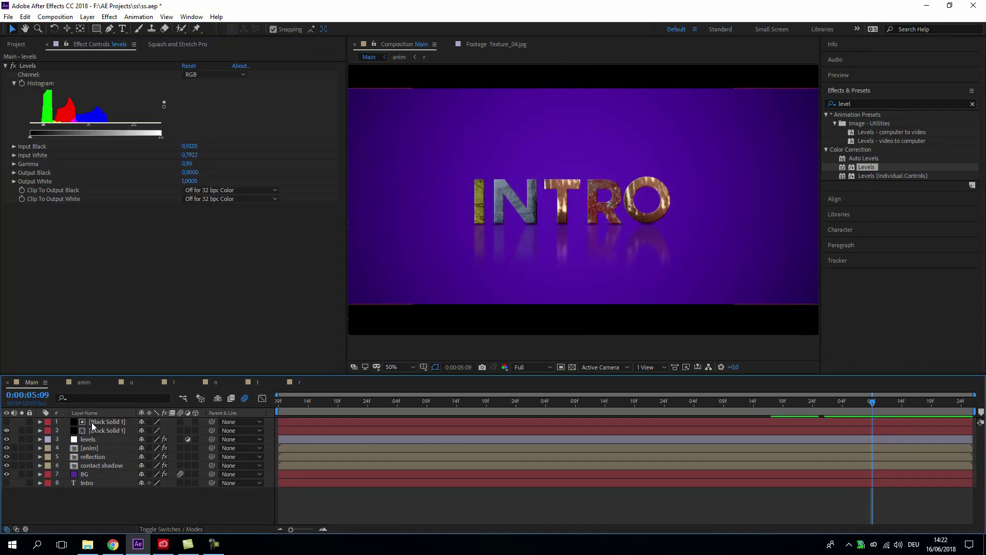
On the anim layer, enable Tint below Bevel Alpha, with Map Black To sampled from the purple background and Amount to Tint at 12%.
left_click(90, 448)
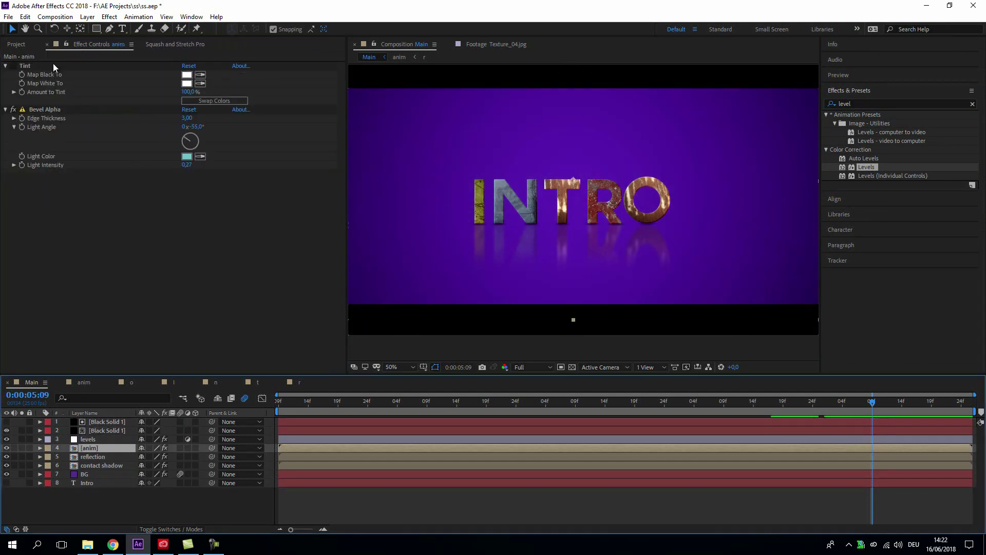
left_click_drag(54, 66, 254, 168)
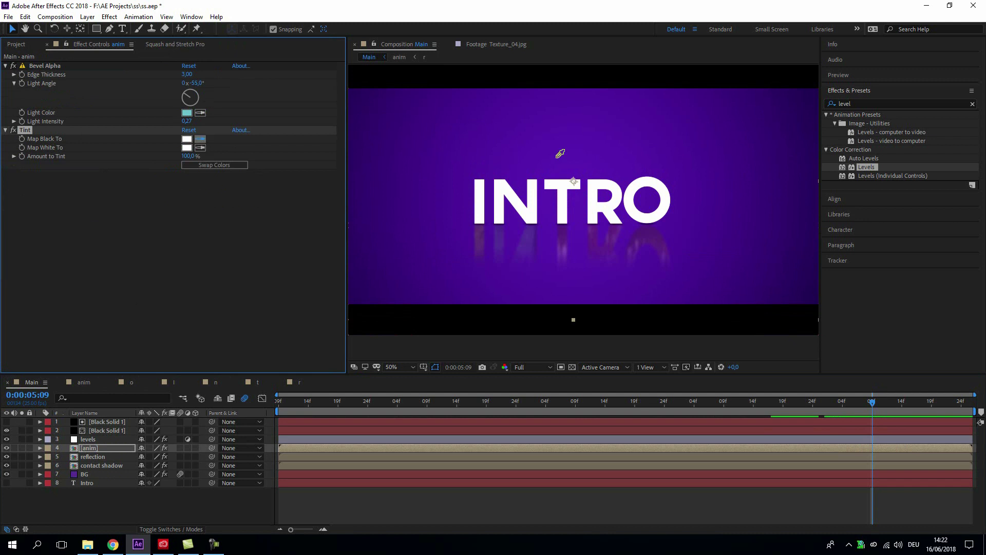
left_click(583, 170)
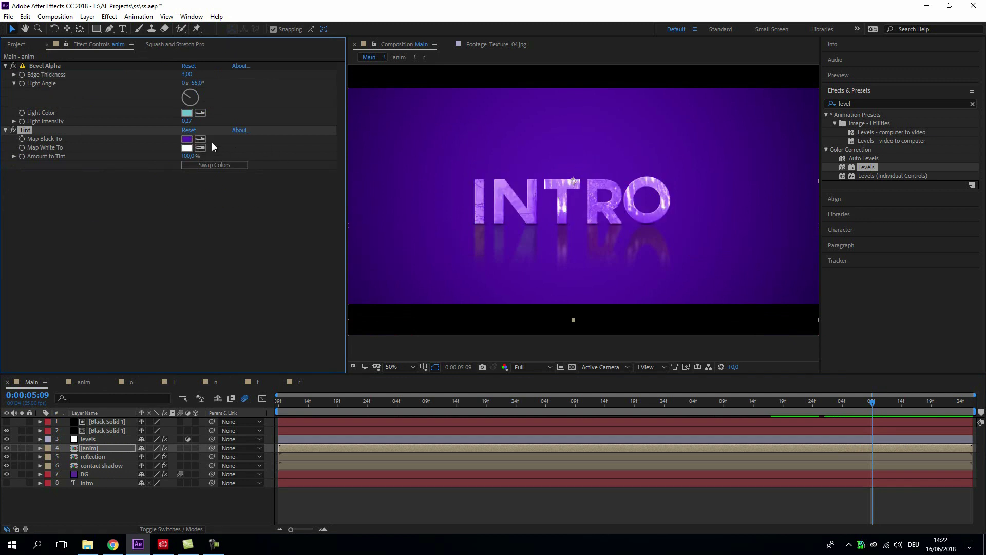
left_click_drag(175, 157, 148, 165)
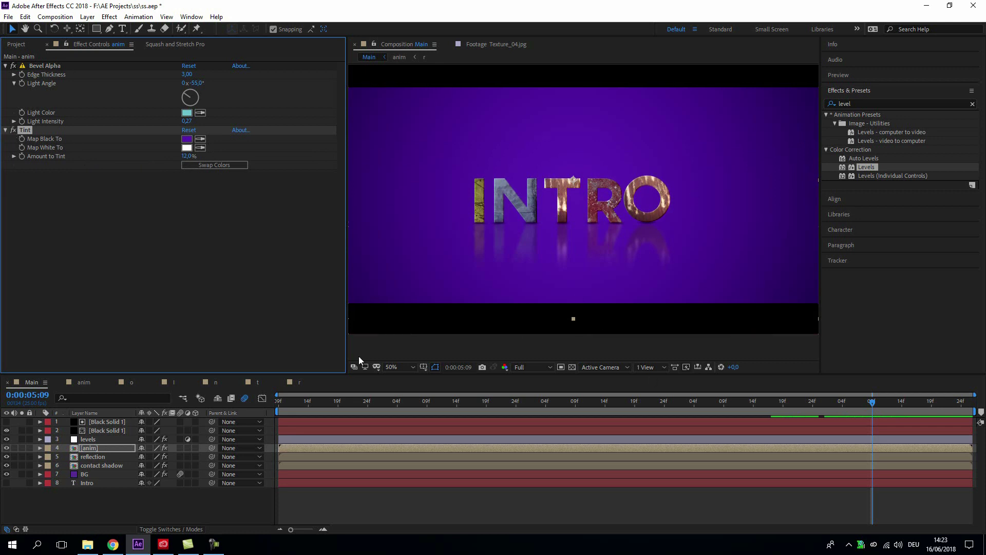
left_click_drag(346, 234, 229, 241)
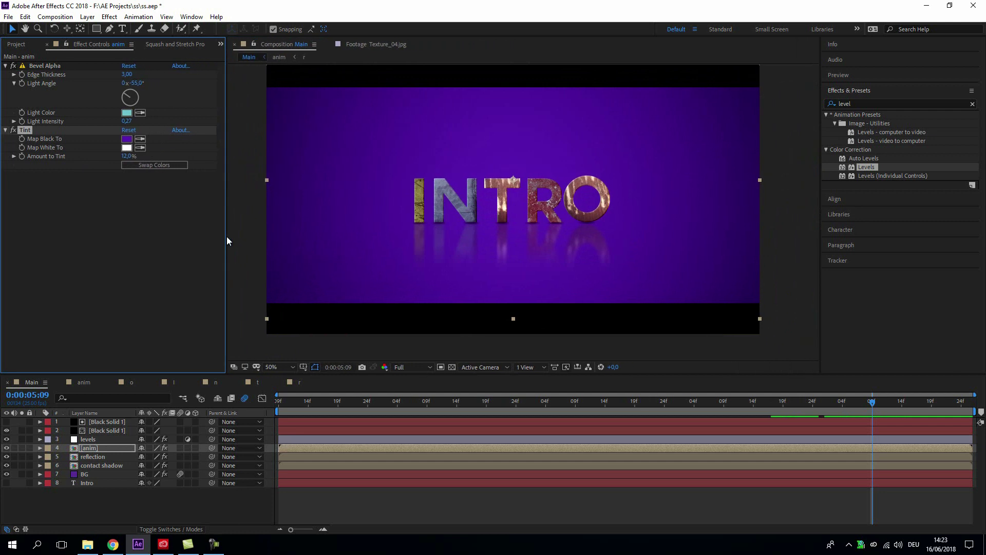
Add a 1920 × 1080 black solid directly above BG and mask it to a full-width horizontal band behind the letters' lower half.
left_click(82, 506)
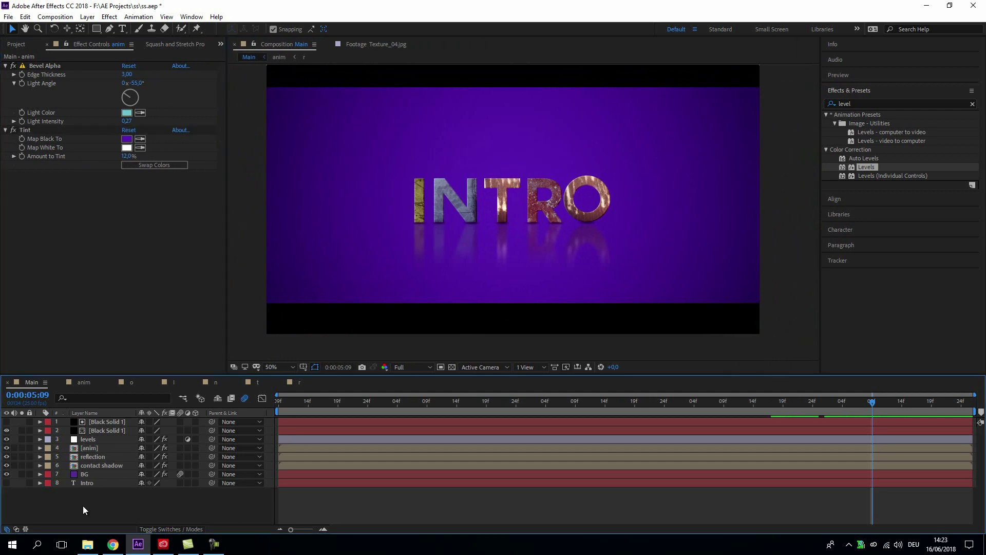
key("ctrl+y")
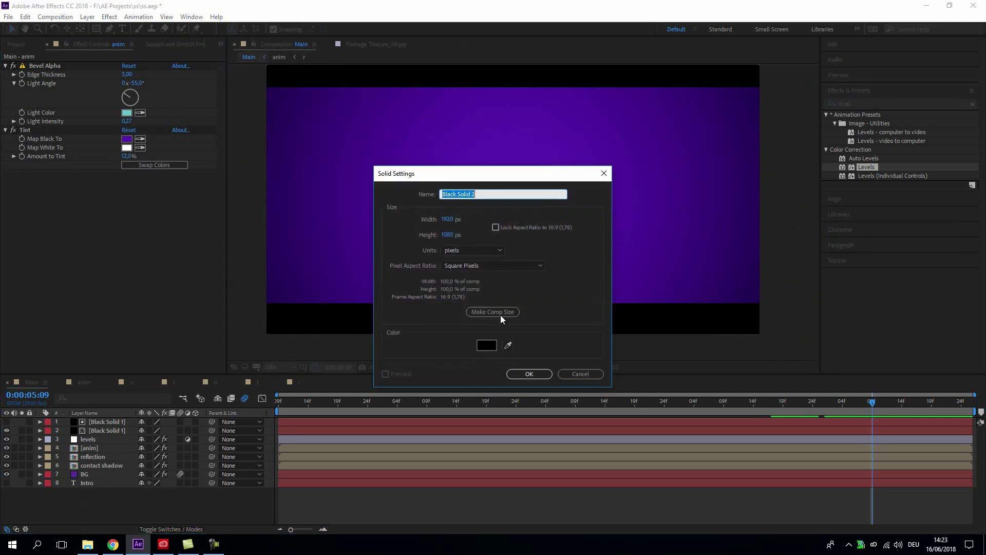
left_click(529, 374)
left_click_drag(99, 423, 103, 475)
left_click(96, 28)
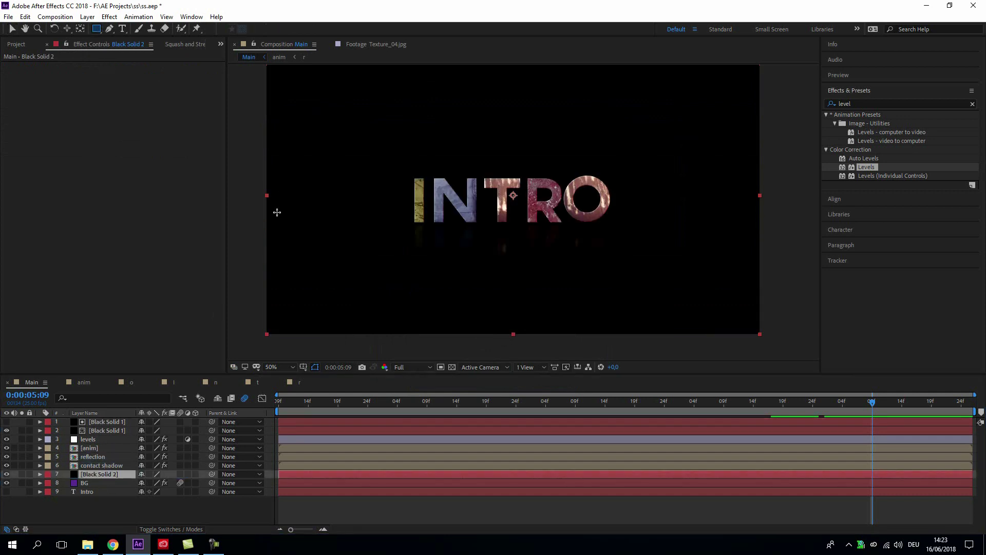
left_click_drag(248, 200, 798, 232)
Set the new black solid's Mask Feather to 251 pixels and its Opacity to 12%.
key("f")
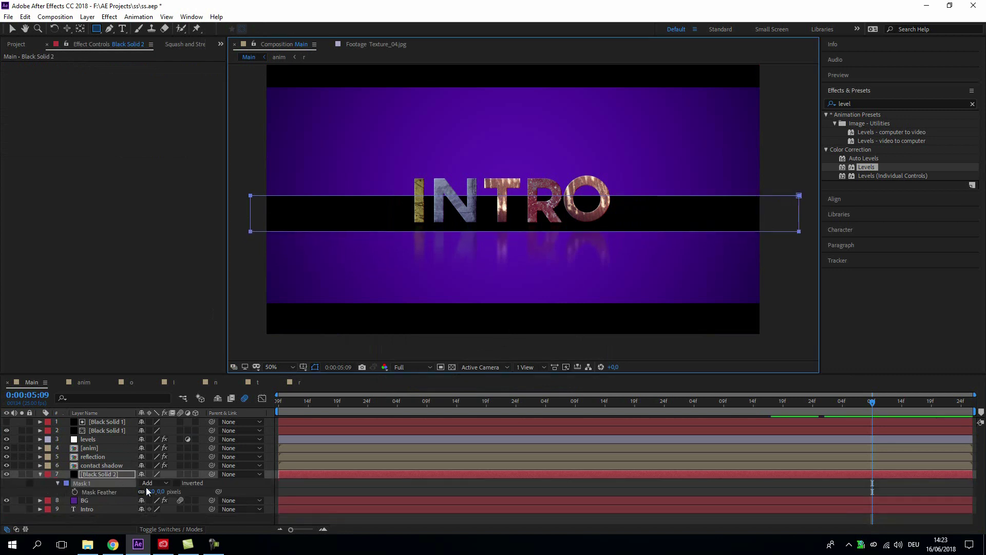
left_click_drag(161, 492, 268, 470)
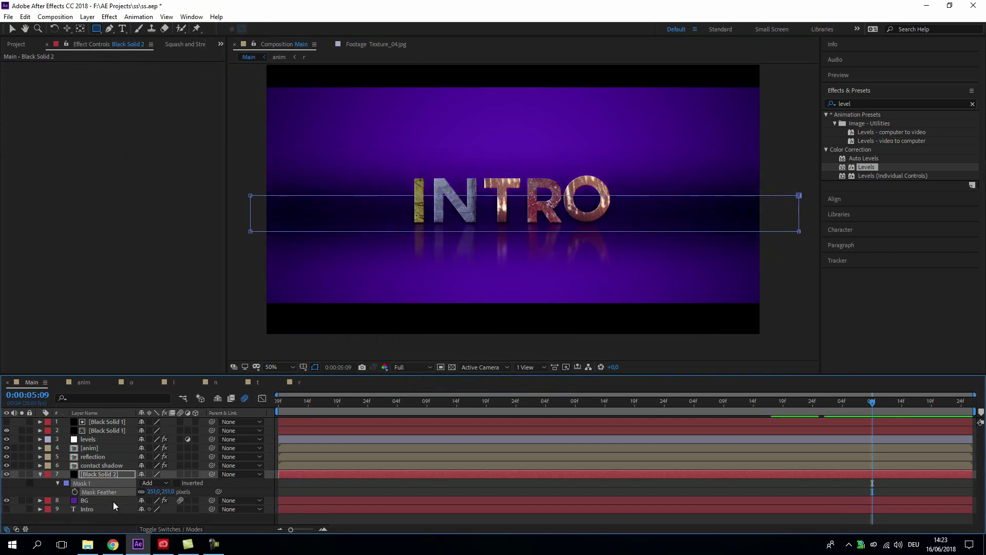
key("t")
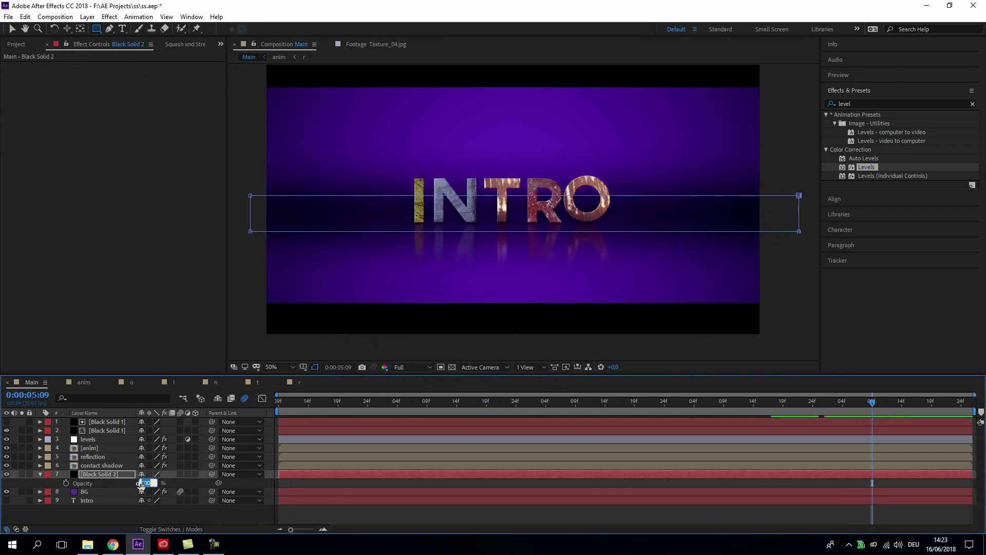
left_click(171, 513)
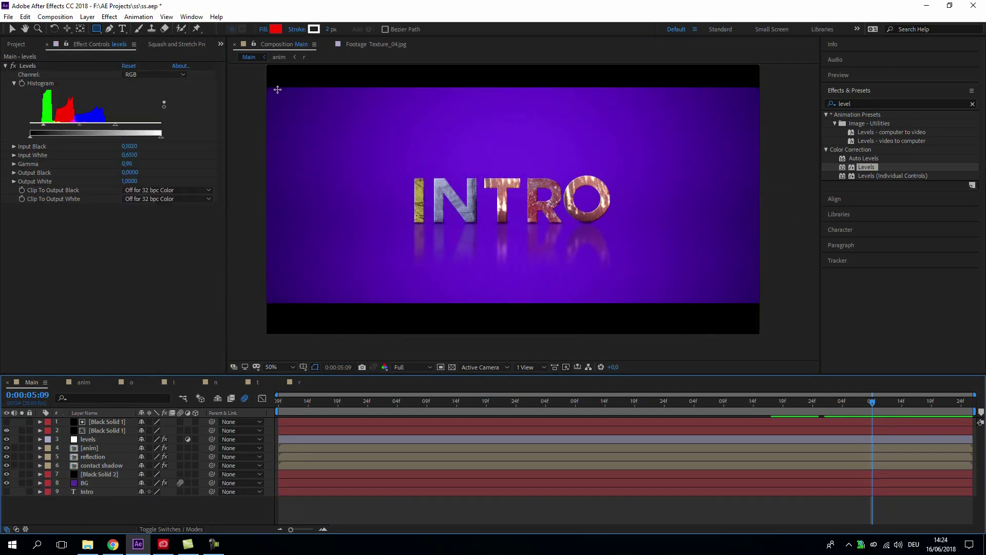
Set the levels layer's Input White to 0.6510 and pre-compose all layers except Intro into a composition named final.
left_click(92, 439)
left_click(95, 475, "shift")
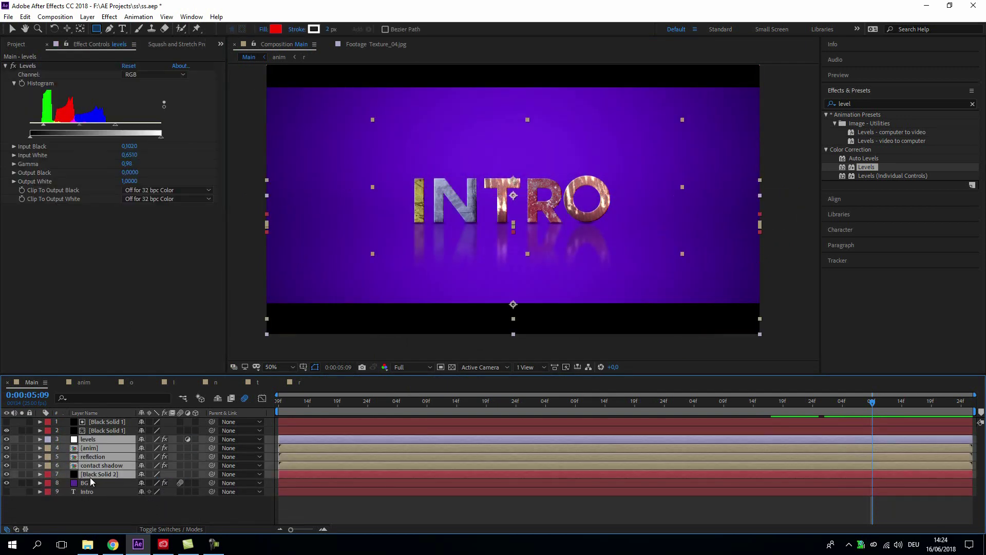
key("ctrl+Up")
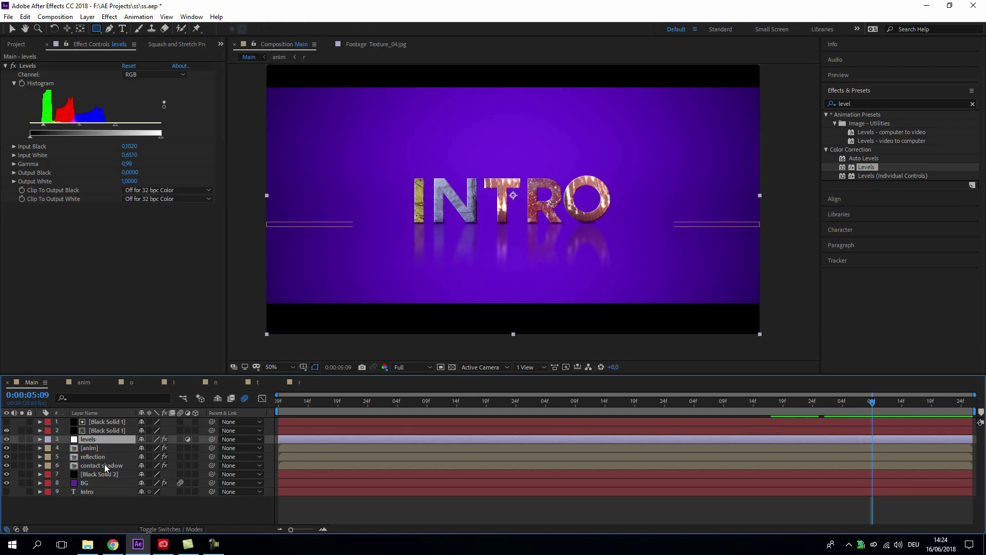
left_click(105, 466, "shift")
key("ctrl+shift+c")
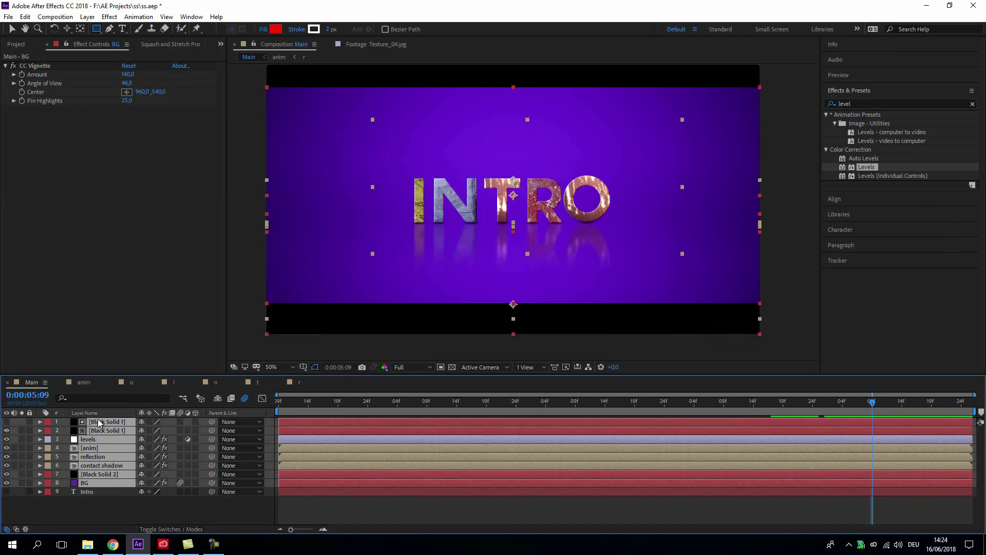
key("ctrl+shift+c")
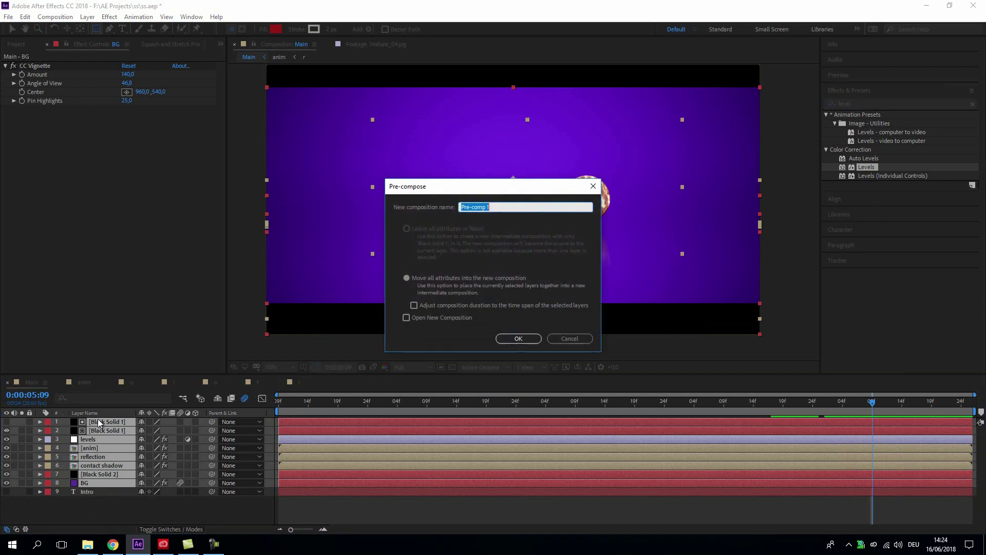
type("final")
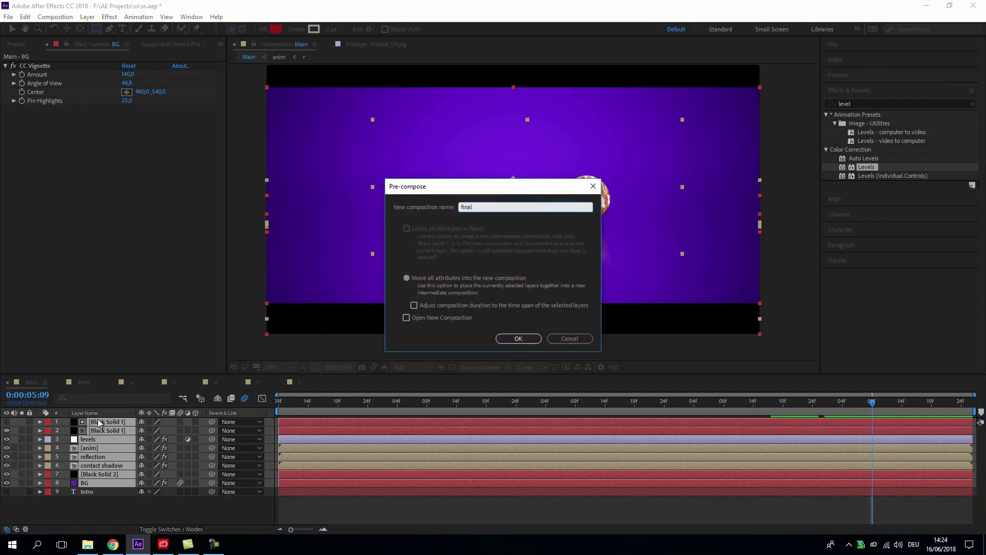
key("Return")
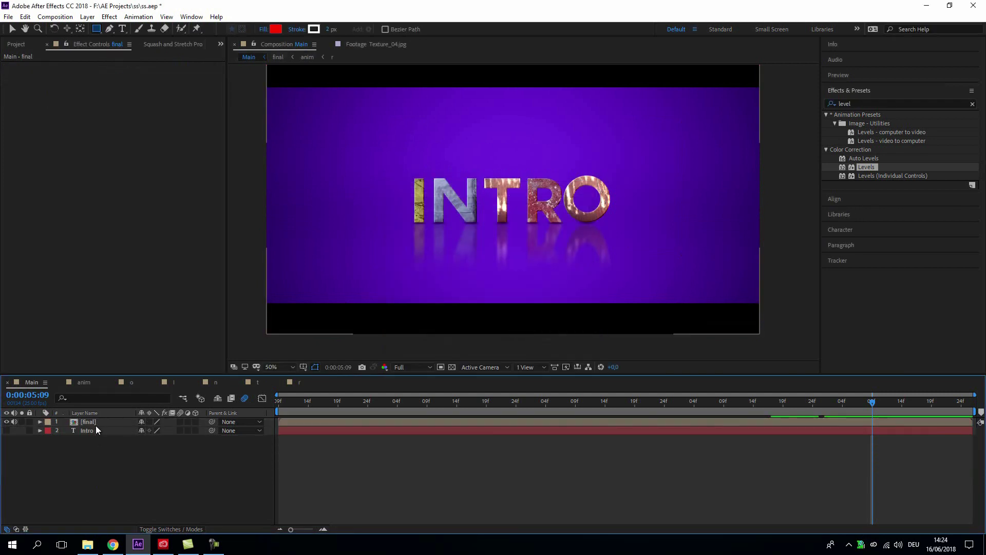
Duplicate the final layer in Main and mute the audio of the upper copy.
left_click(96, 421)
key("ctrl+d")
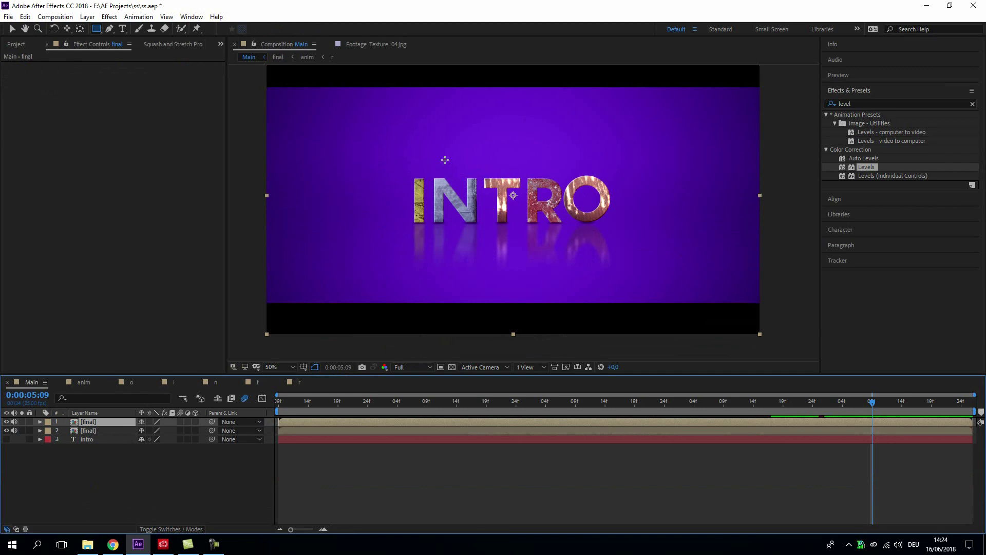
left_click(14, 421)
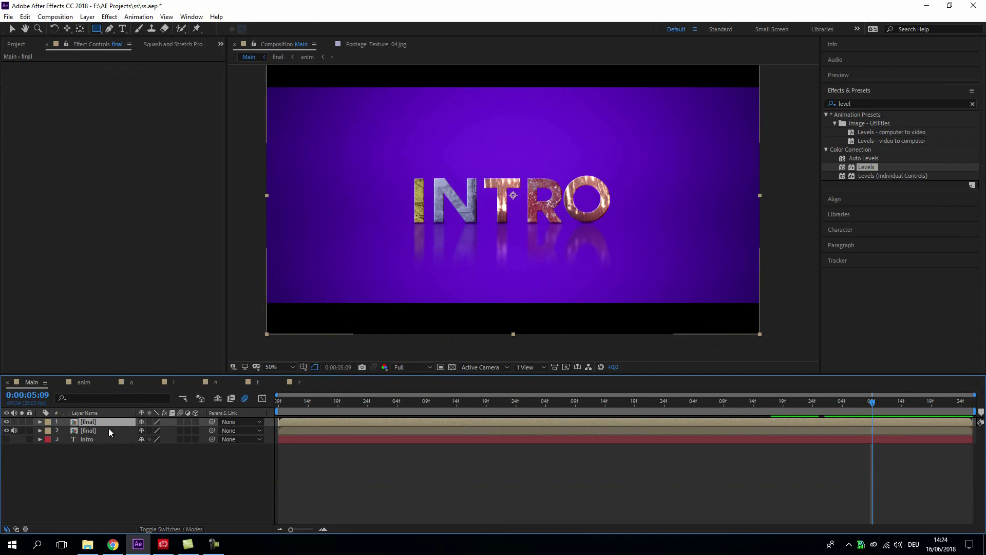
left_click(24, 467)
Apply Extract to the upper final layer, solo it, and set Black Point 247, White Point 254, Black Softness 16 and White Softness 2.
left_click(855, 104)
type("extrac")
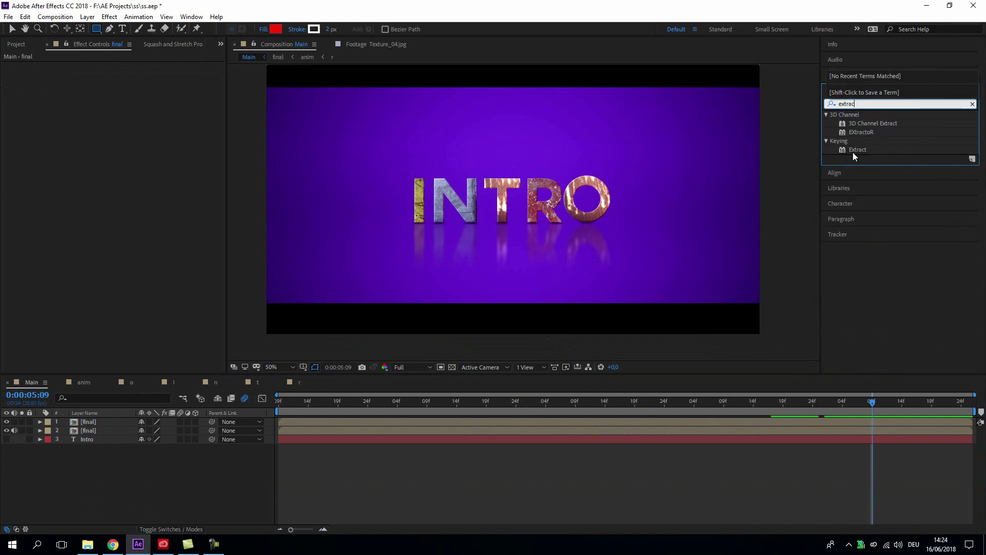
left_click_drag(854, 149, 85, 422)
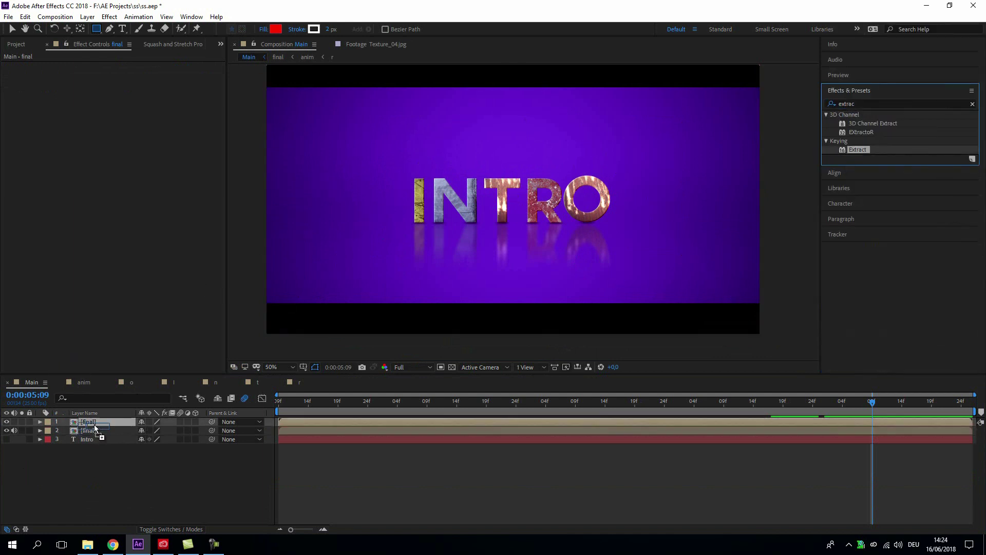
left_click(23, 421)
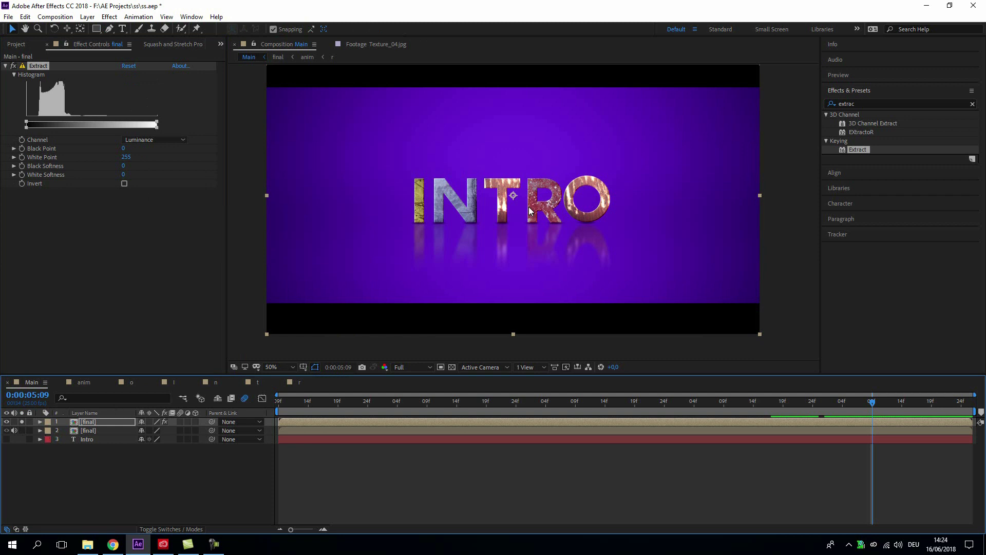
left_click(27, 126)
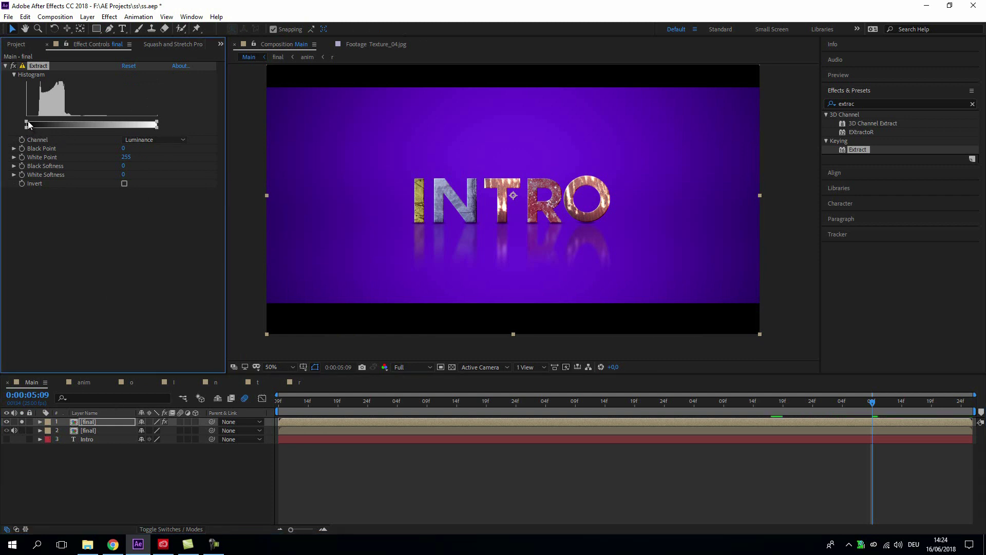
left_click_drag(28, 122, 150, 122)
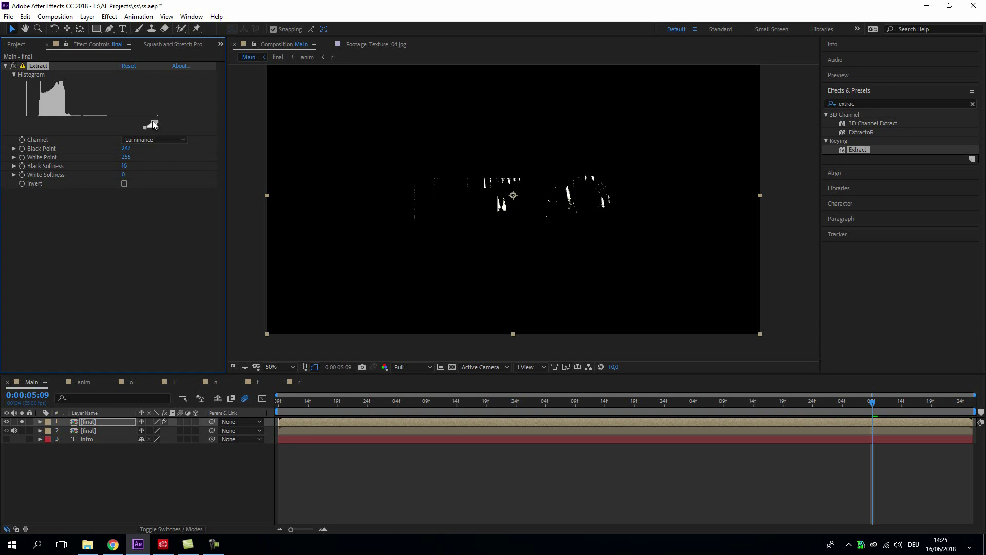
key("period")
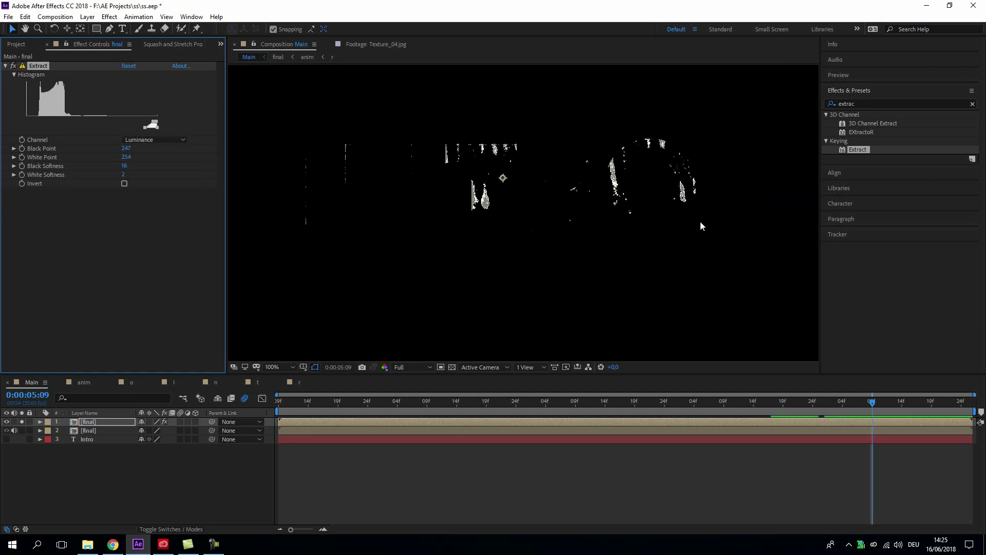
Add the Levels effect below Extract on the upper final layer and set its Output Black to 0.6667.
left_click(864, 102)
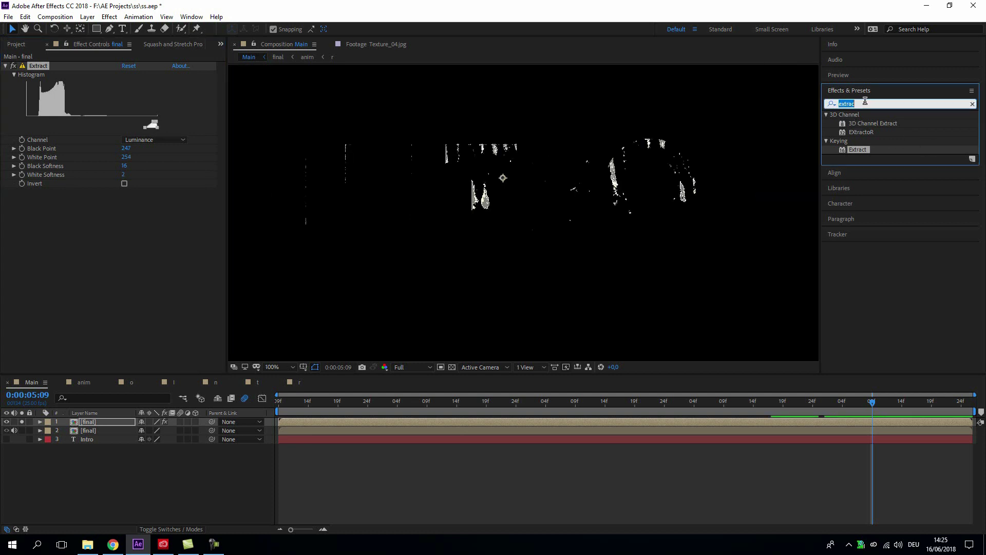
type("level")
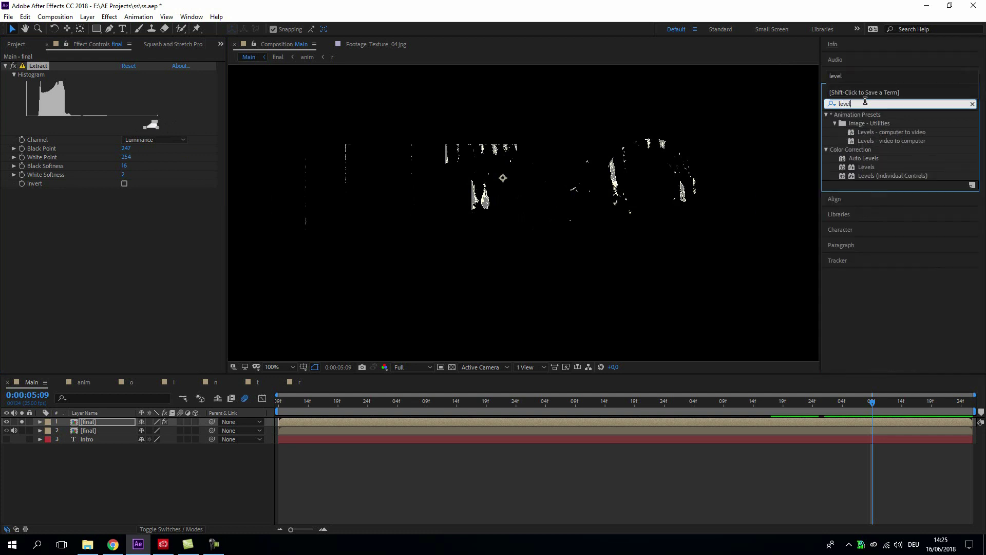
left_click_drag(870, 166, 98, 212)
left_click(174, 200)
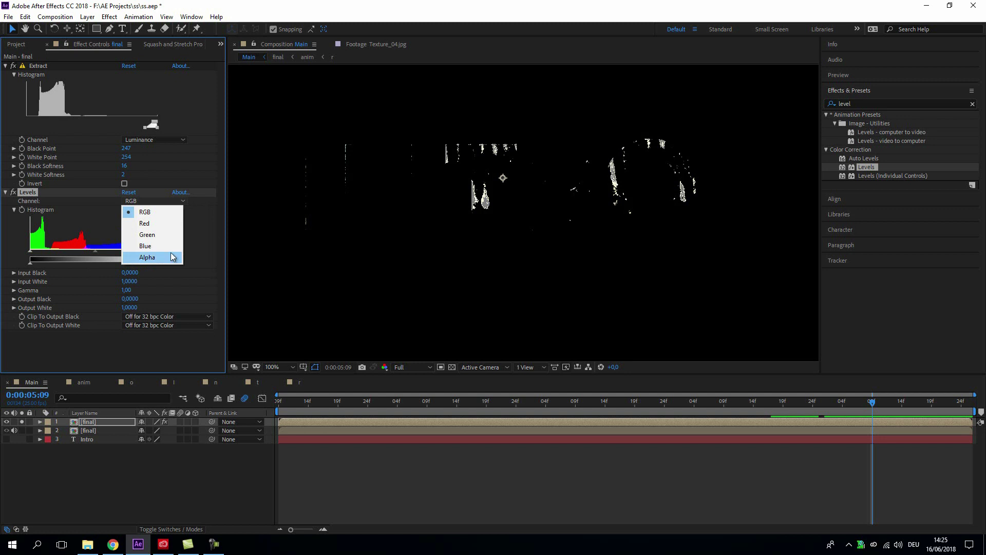
left_click(173, 257)
left_click(860, 103)
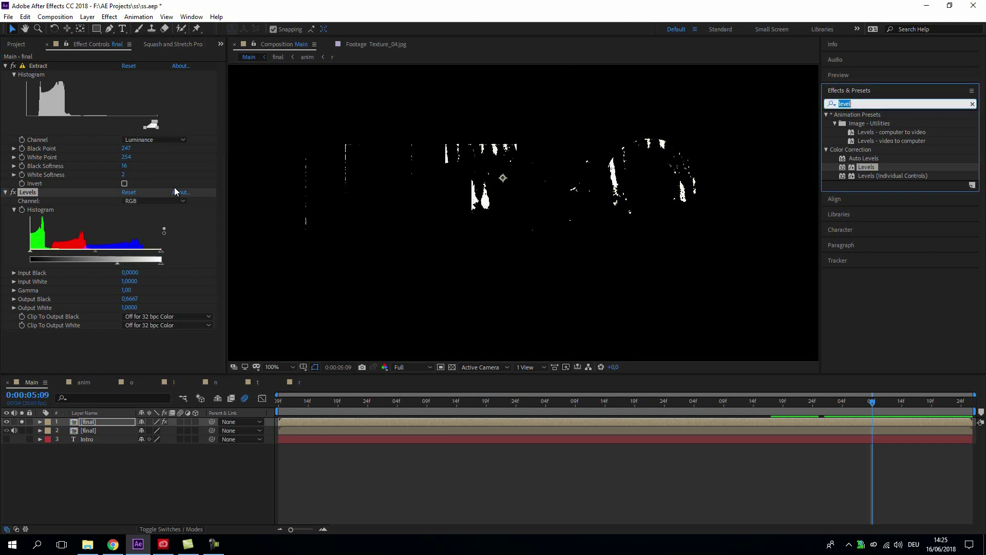
left_click(15, 196)
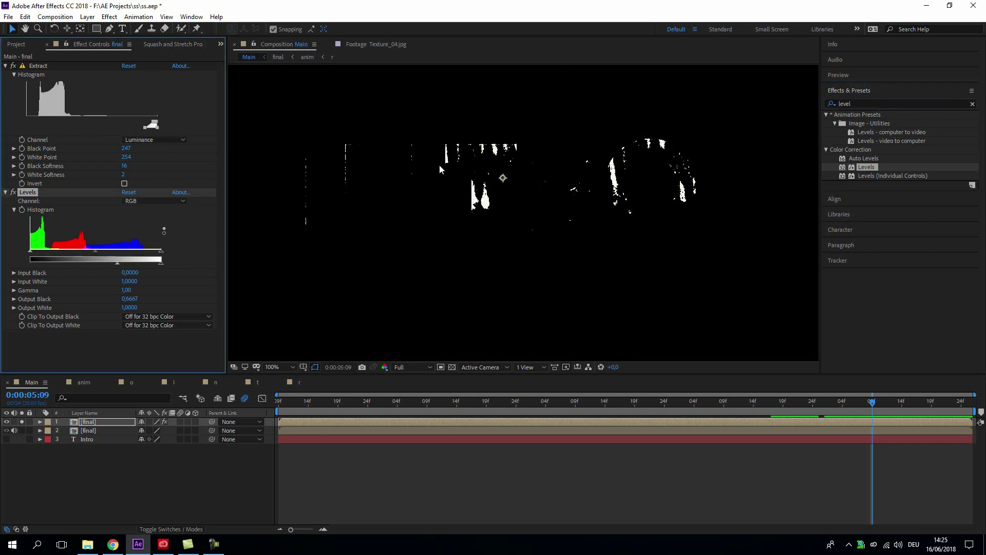
Add Directional Blur below Levels on the upper final layer, with Direction 91° and Blur Length 121.7.
left_click(877, 103)
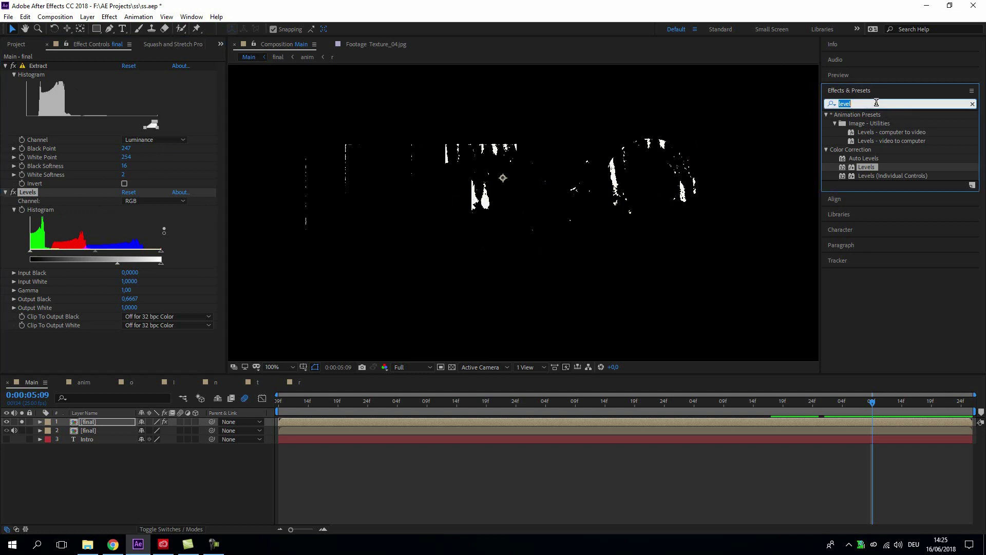
type("direc")
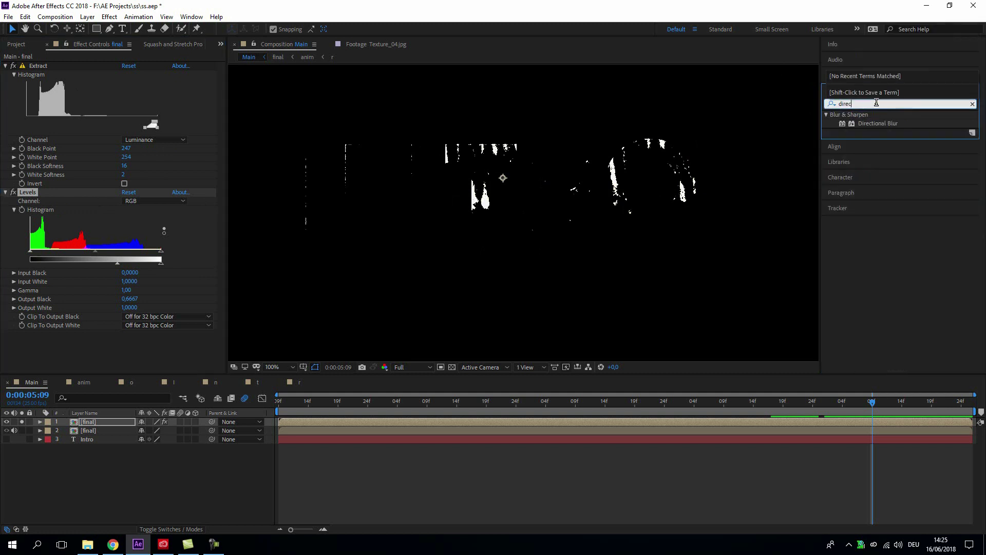
left_click_drag(885, 129, 750, 374)
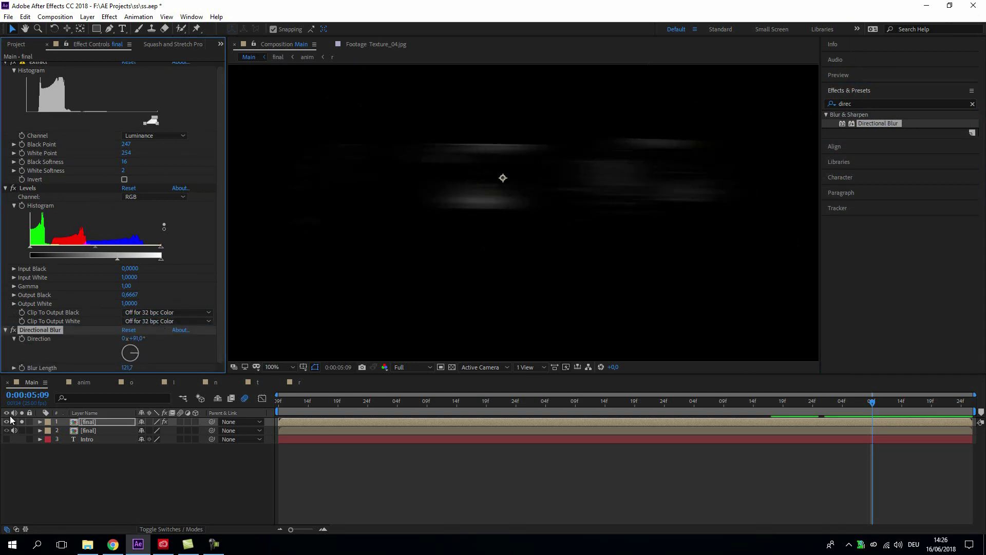
Unsolo the upper final layer and set its blending mode to Screen.
left_click(22, 422)
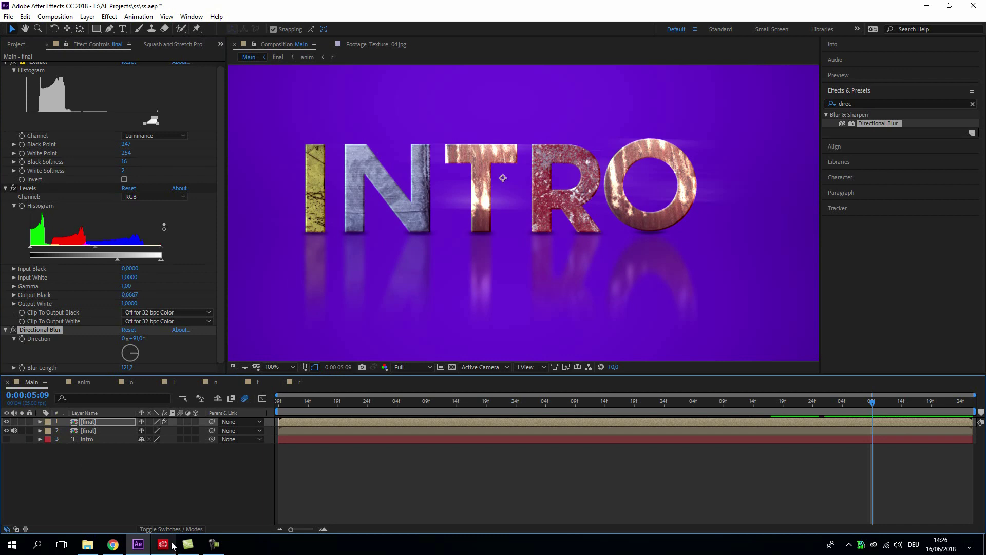
left_click(160, 529)
left_click(166, 422)
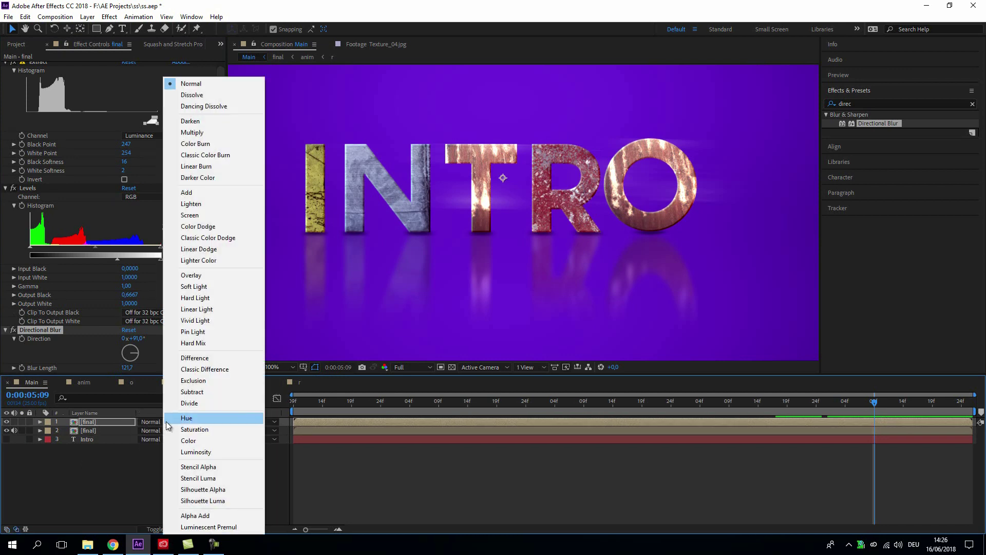
left_click(203, 215)
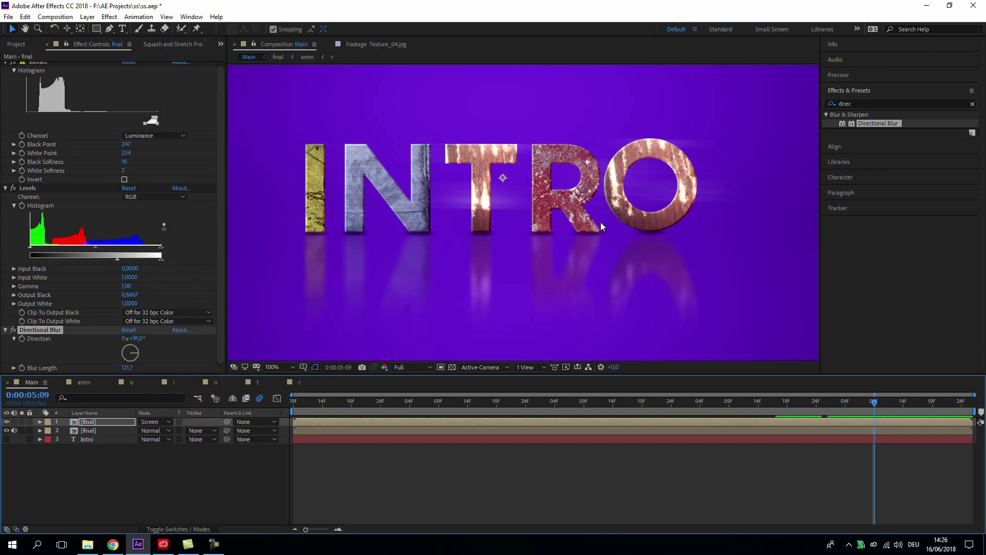
Preview the Main composition from 0:00:01:09 and mute the audio of the lower final layer.
key("comma")
key("comma")
key("period")
key("period")
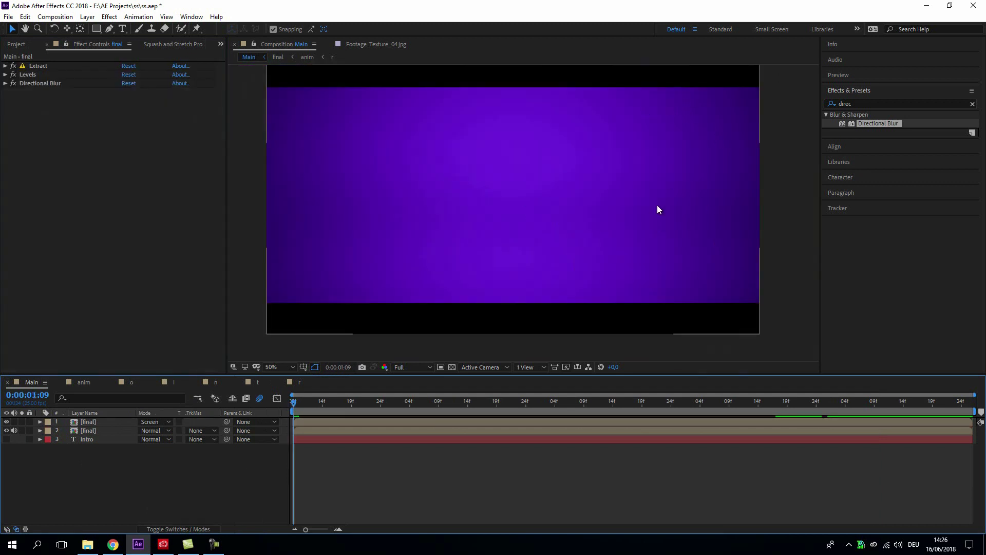
left_click(854, 75)
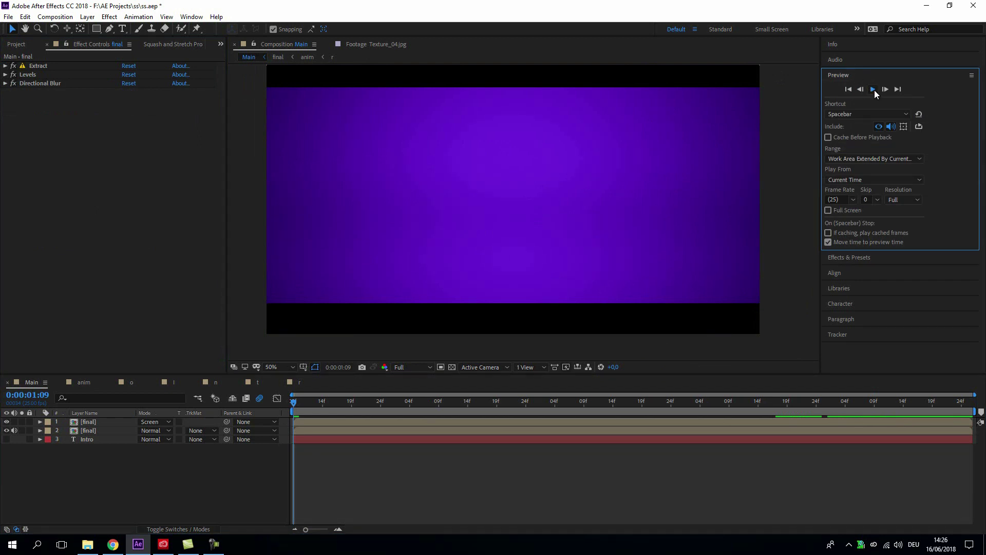
left_click(873, 90)
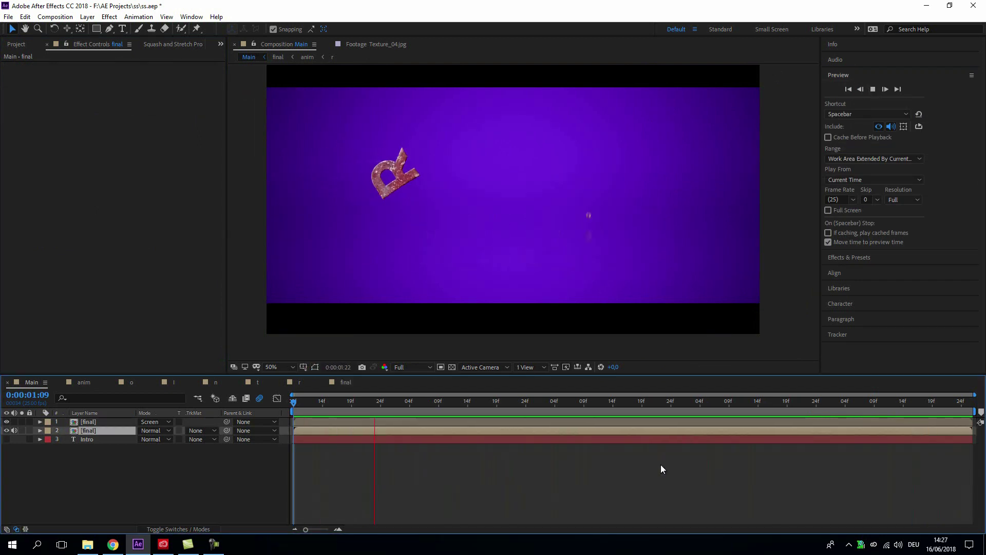
left_click(88, 430)
left_click(14, 430)
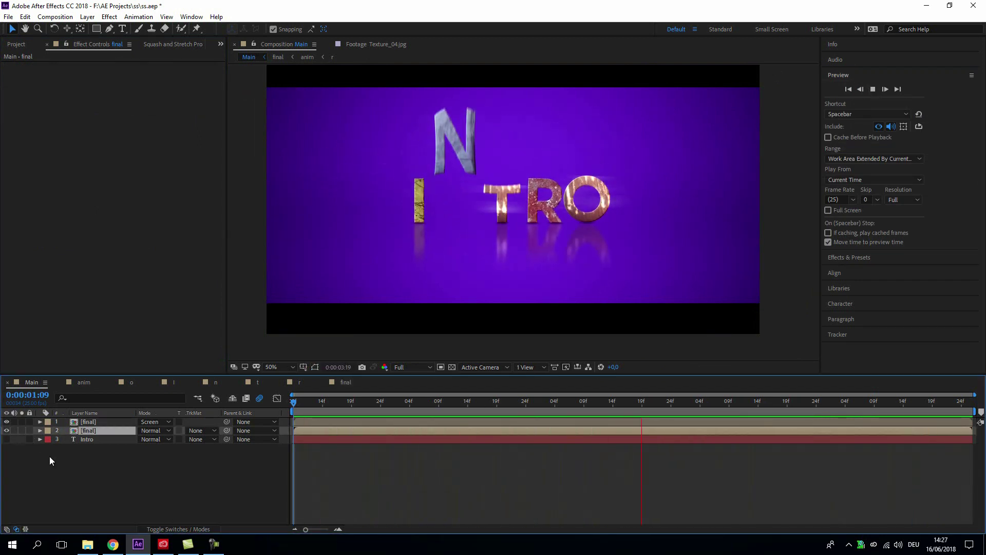